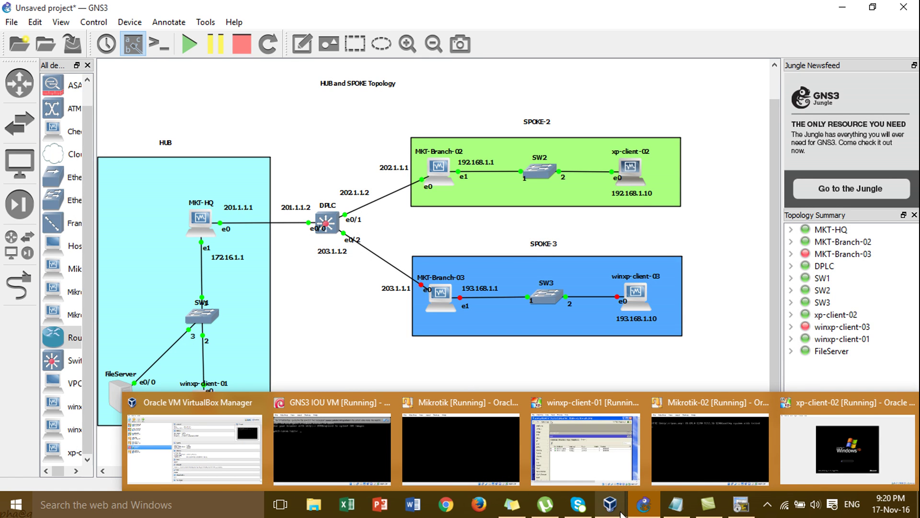
Switch to the DPLC console in SecureCRT and enter global configuration mode with configure terminal.
left_click(740, 503)
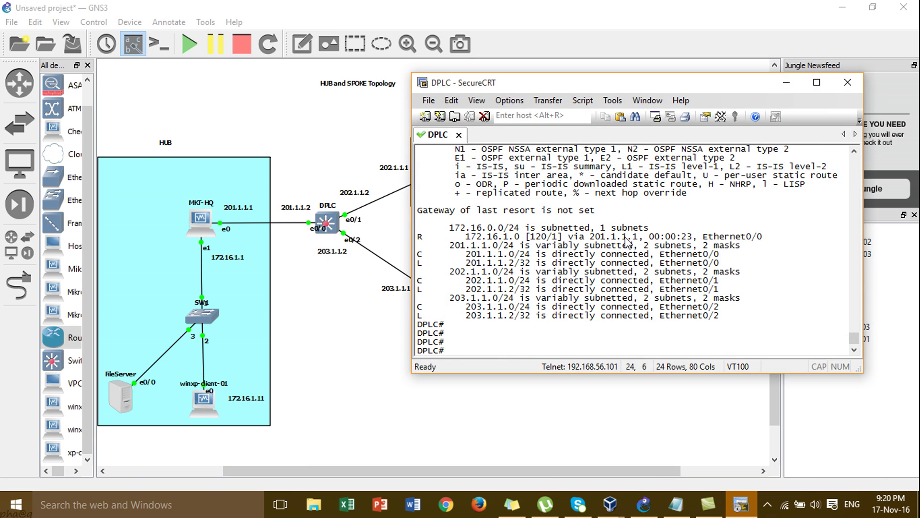
key("Return")
key("Return")
type("conf")
key("Tab")
type("t")
key("Tab")
key("Return")
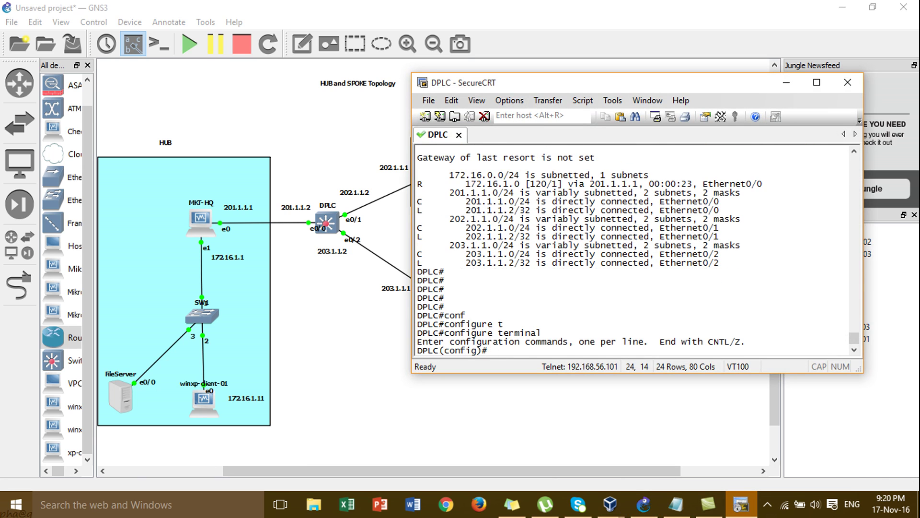
Enter router rip configuration on DPLC and set the RIP version to 2.
type("rou")
key("Tab")
key("Tab")
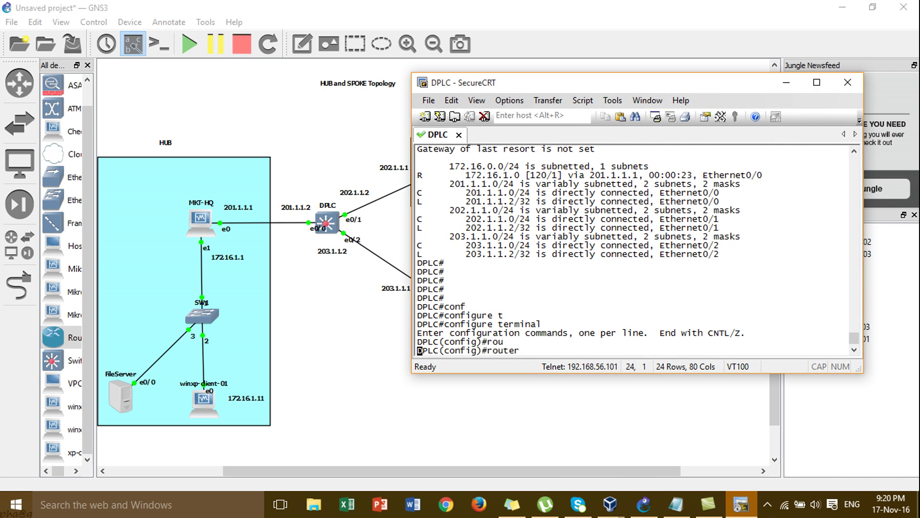
type("ri")
key("Tab")
key("Return")
type("no")
key("BackSpace")
key("BackSpace")
type("ve")
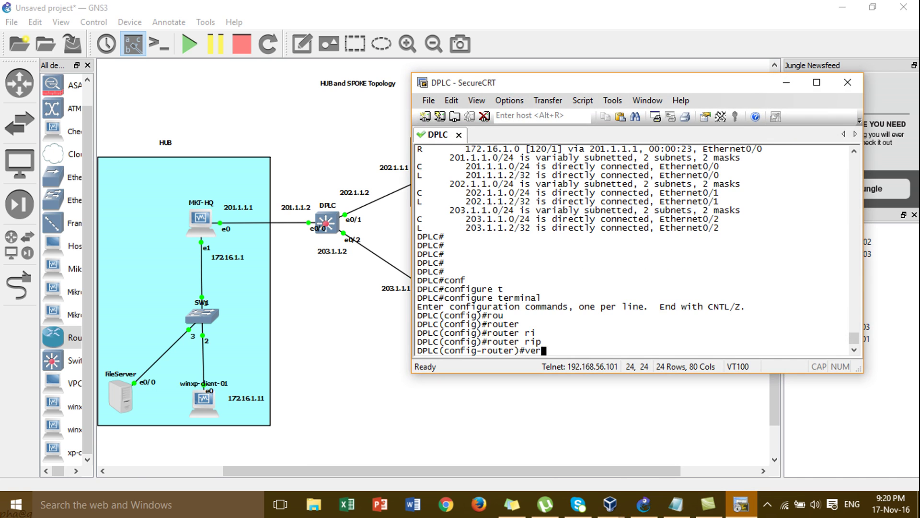
type("r")
key("Tab")
type("2")
key("Return")
Disable RIP route summarization with no auto-summary and end the configuration session.
type("no au")
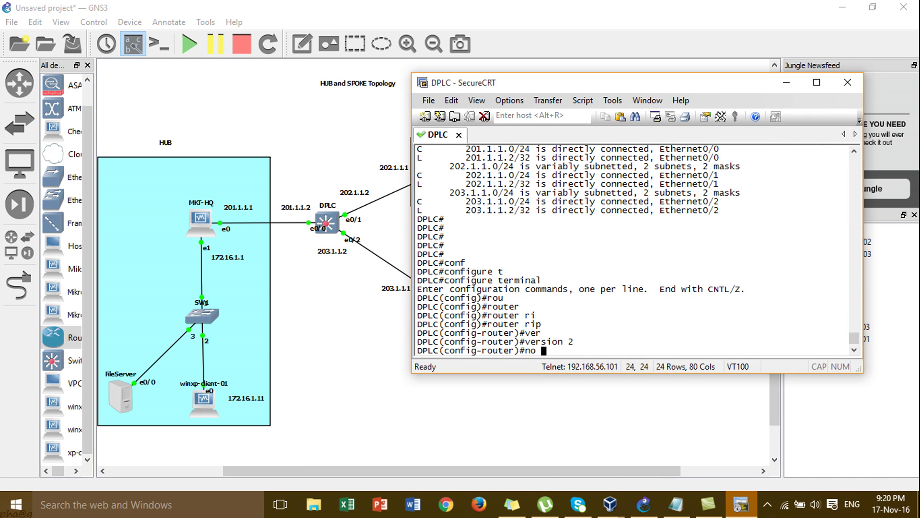
key("Tab")
key("Return")
type("end")
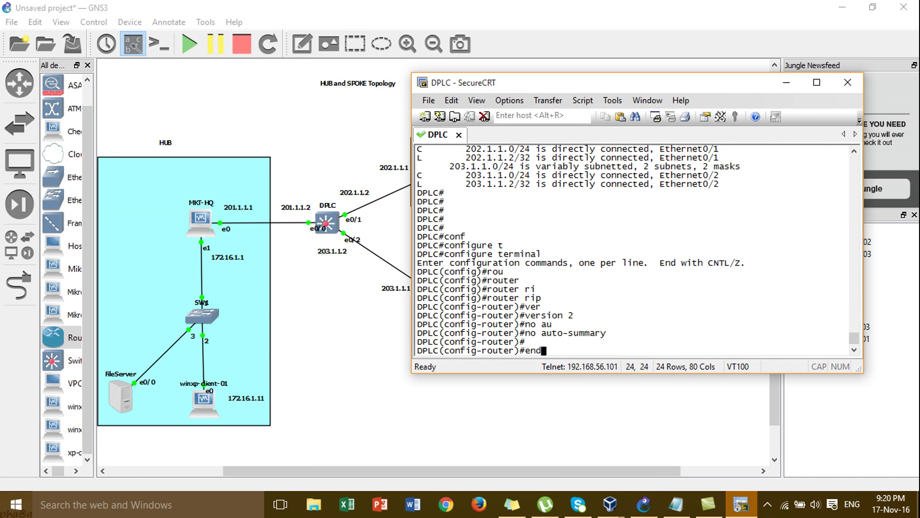
key("Return")
Show the running configuration of DPLC, page through to the router rip section for review, and put the console away.
type("sh")
key("Tab")
type("run")
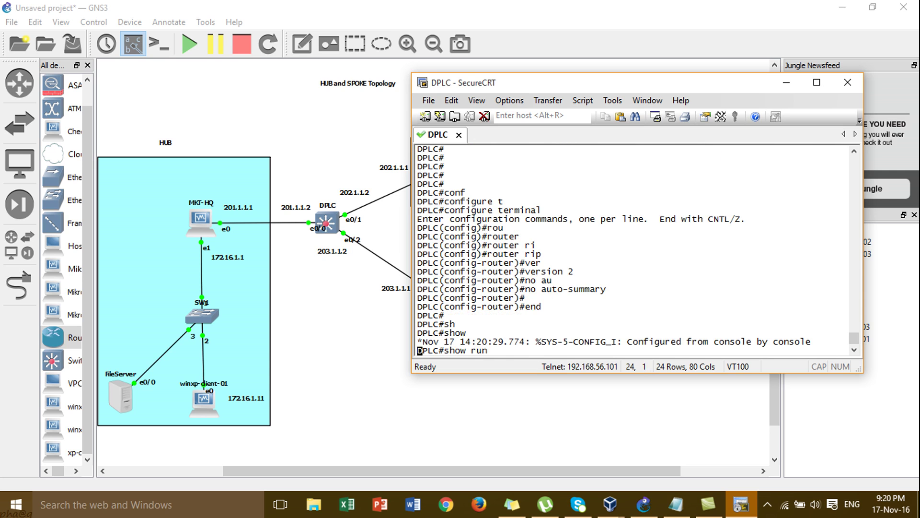
key("Return")
key("Return")
key("Return")
key("Return")
key("Return")
key("Return")
key("Return")
key("Return")
key("Return")
key("Return")
key("Return")
key("Return")
key("Return")
key("Return")
key("Return")
key("Return")
key("Return")
key("Return")
key("Return")
key("Return")
key("Return")
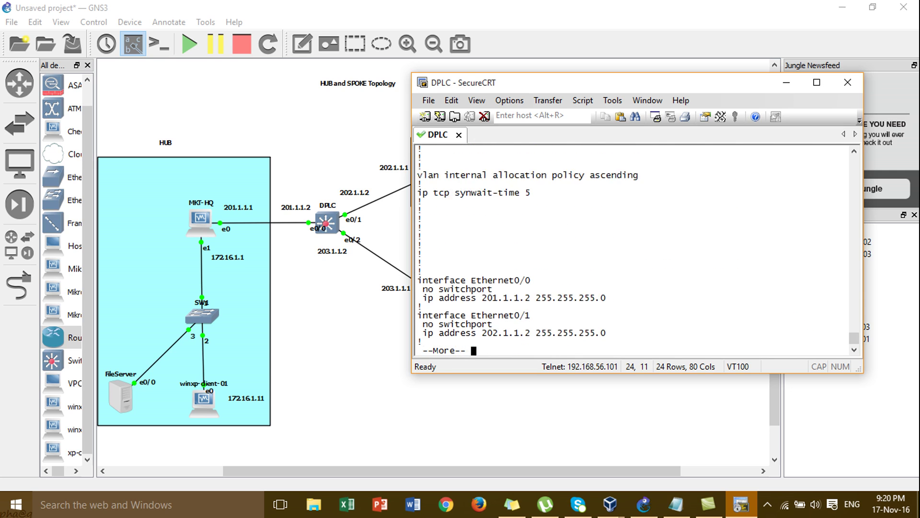
key("Return")
key("Return")
key("Return")
key("Return")
key("Return")
key("Return")
key("Return")
key("Return")
key("Return")
key("Return")
key("Return")
key("Return")
key("Return")
key("Return")
key("Return")
key("Return")
key("Return")
key("Return")
key("Return")
key("Return")
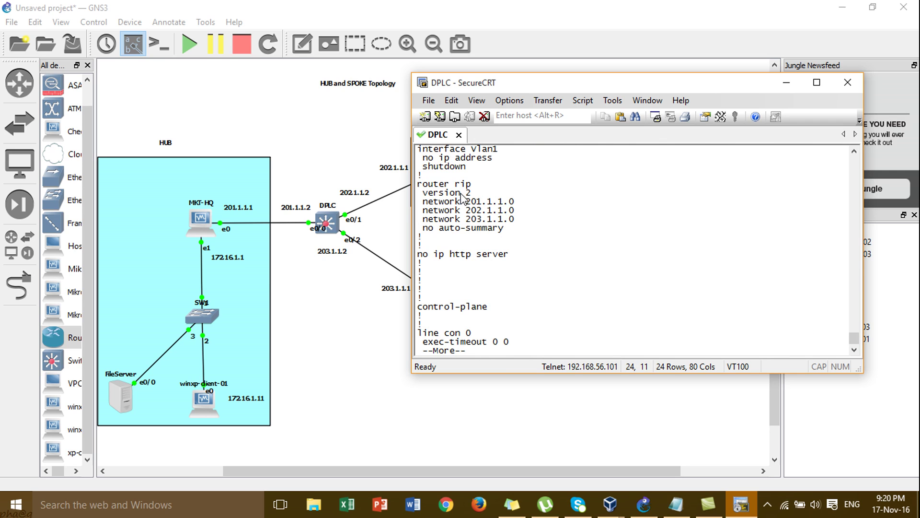
left_click(785, 84)
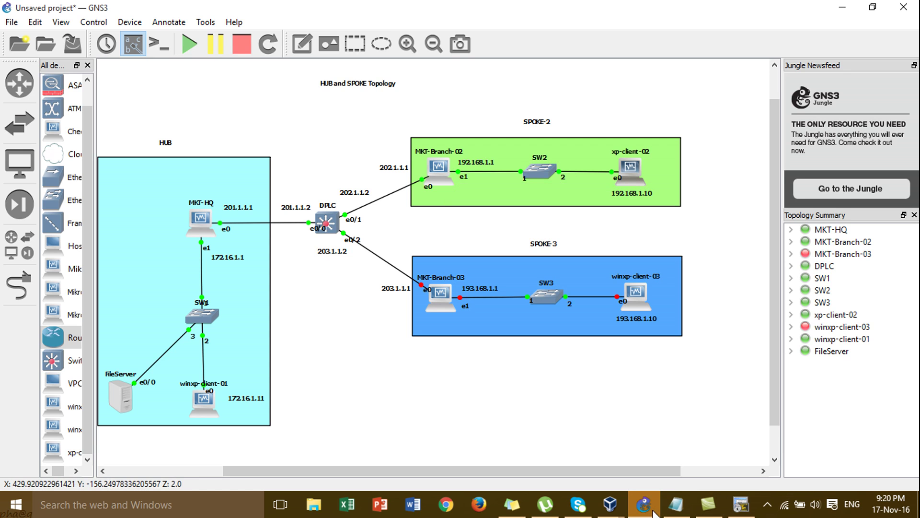
Switch to the xp-client-02 virtual machine and dismiss its mouse pointer integration notice.
mouse_move(618, 511)
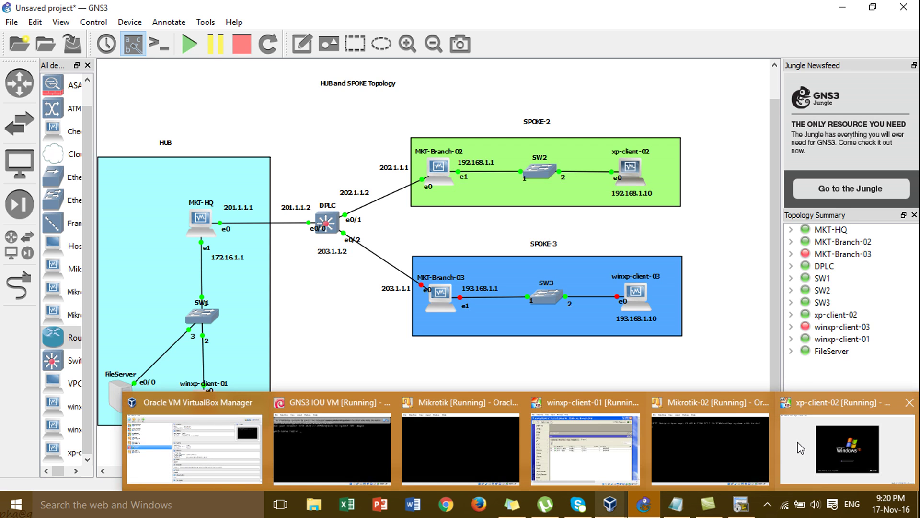
left_click(815, 441)
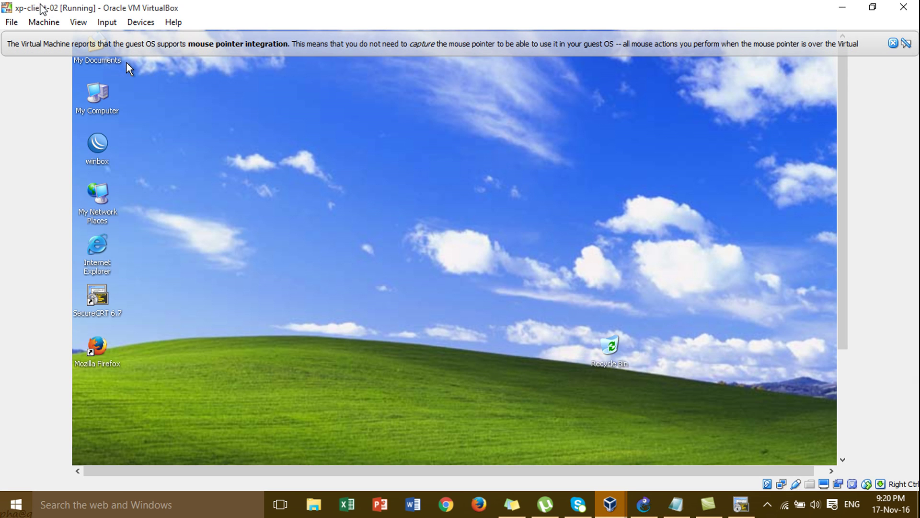
left_click(896, 42)
left_click(840, 425)
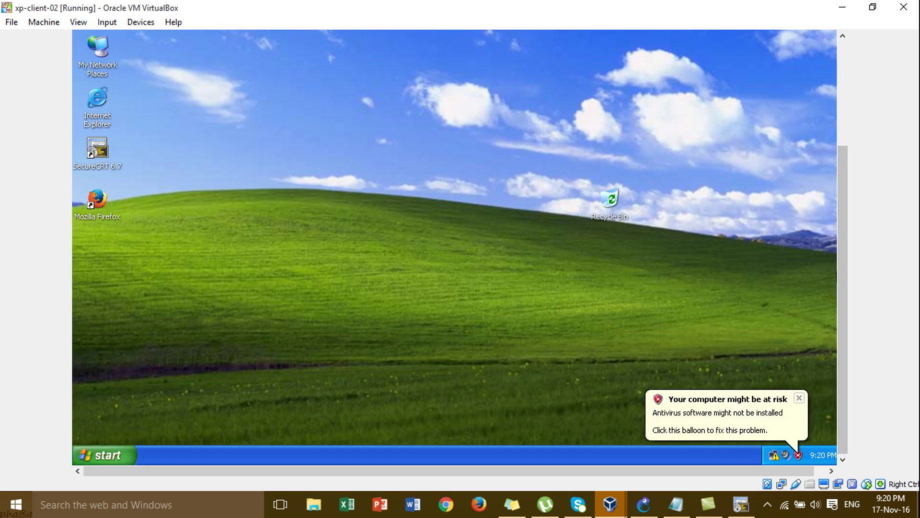
left_click(838, 97)
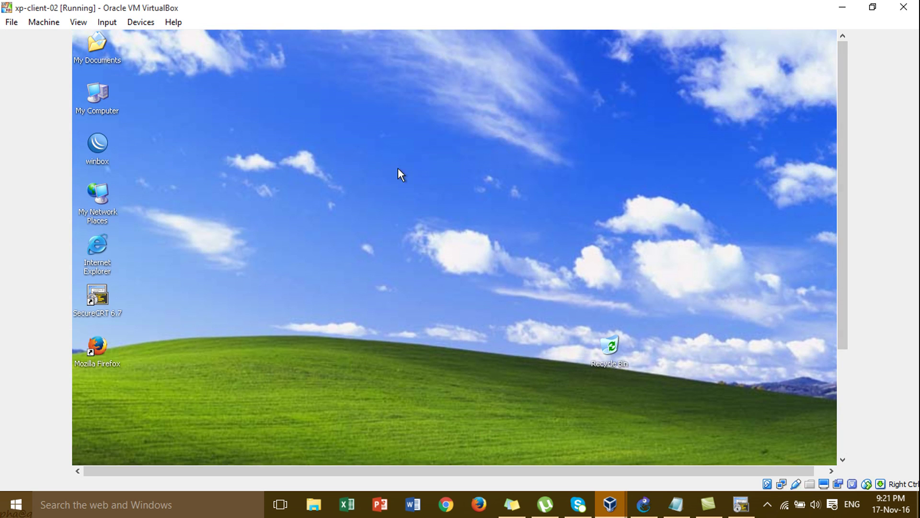
Launch WinBox, connect to the neighbor router 08:00:27:47:5A:1B as admin, and accept the default configuration and welcome notices.
double_click(99, 143)
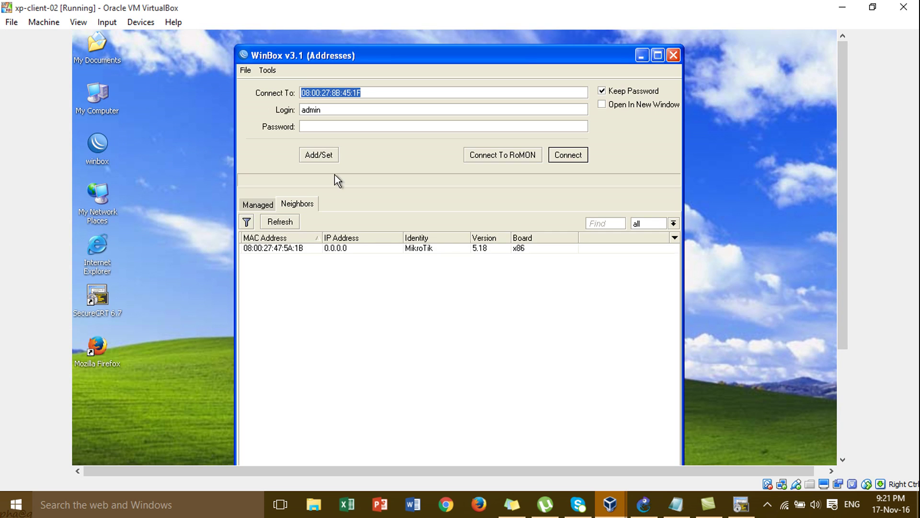
left_click(293, 248)
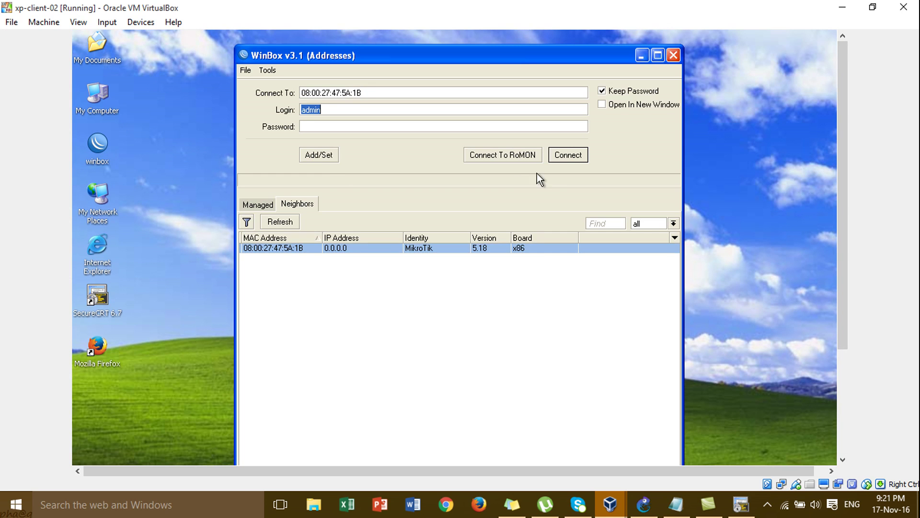
left_click(570, 154)
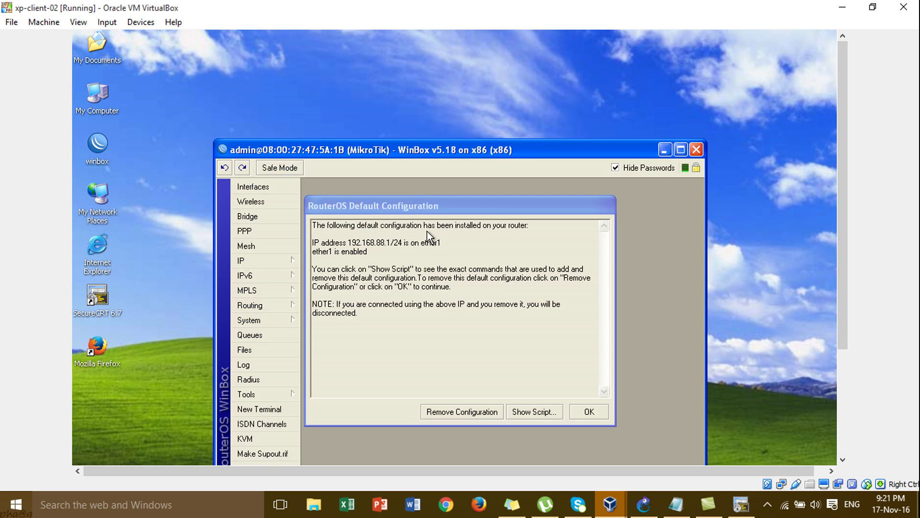
left_click(583, 412)
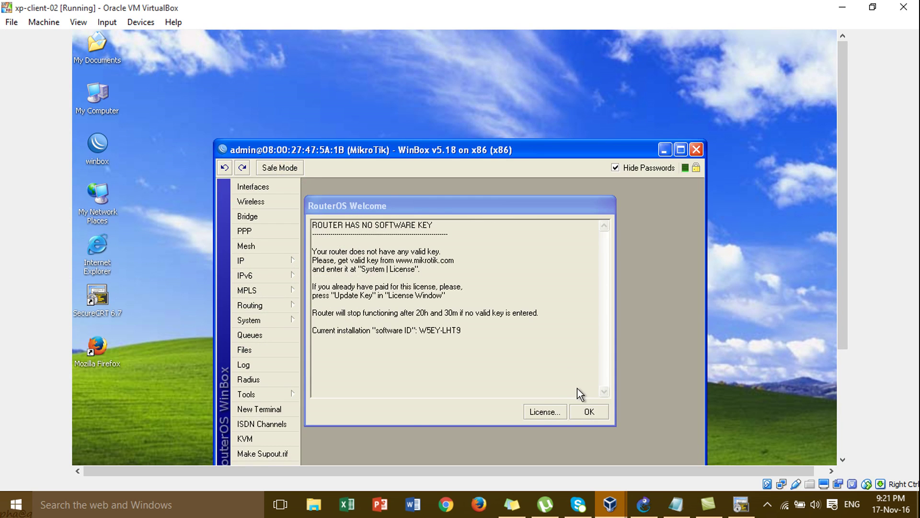
left_click(585, 412)
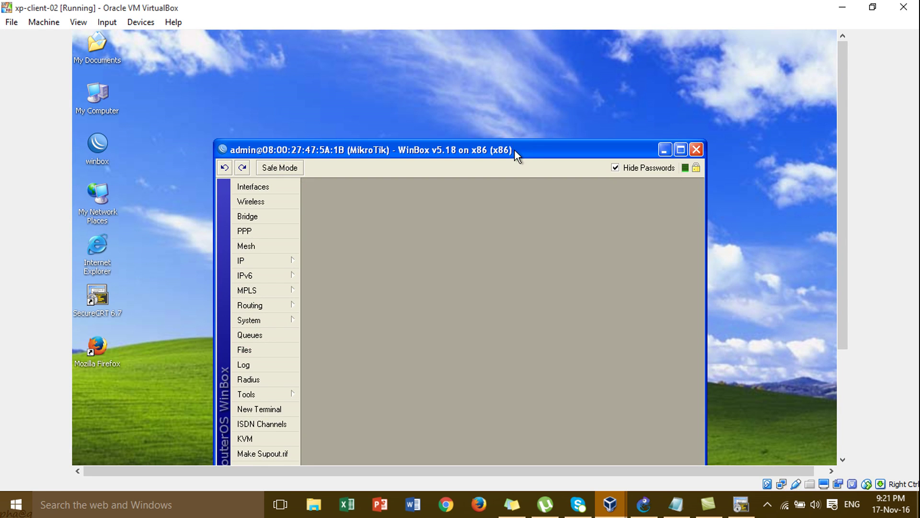
left_click_drag(514, 147, 508, 86)
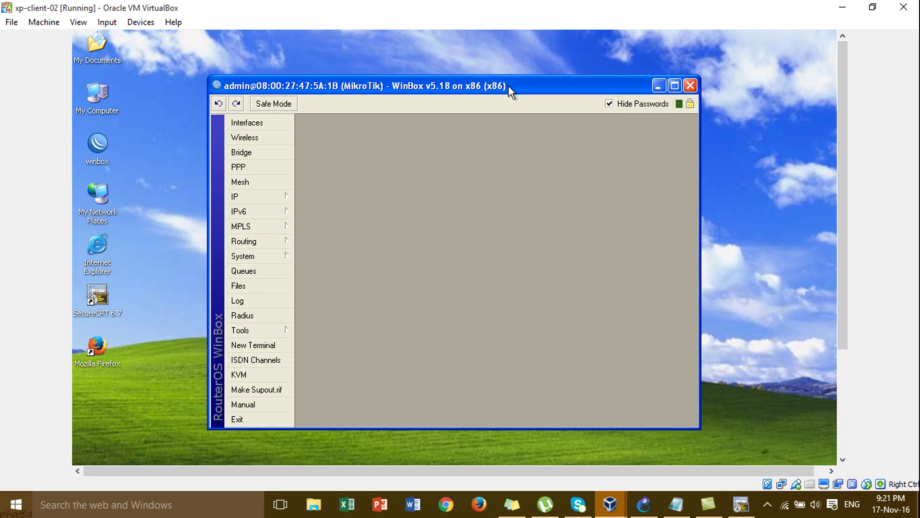
Open the router's interface list and rename ether2 as ether2-LAN.
left_click(279, 121)
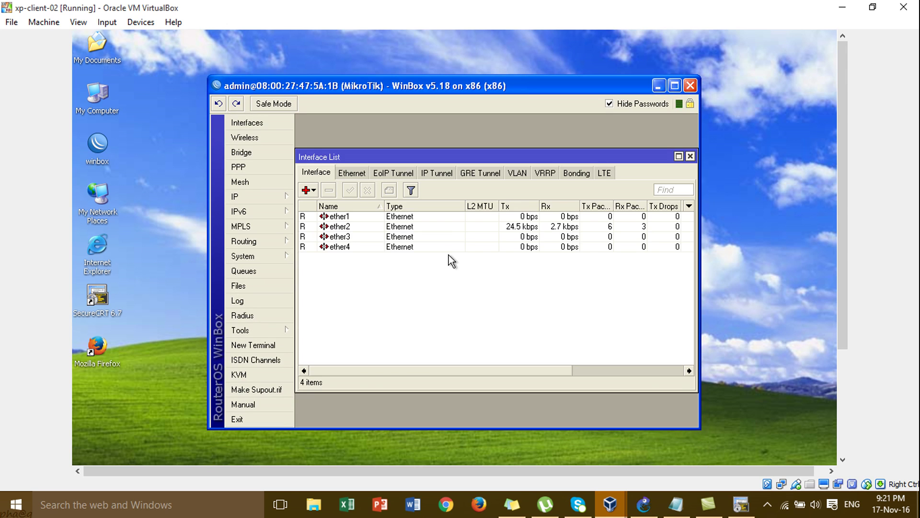
double_click(463, 228)
left_click(474, 177)
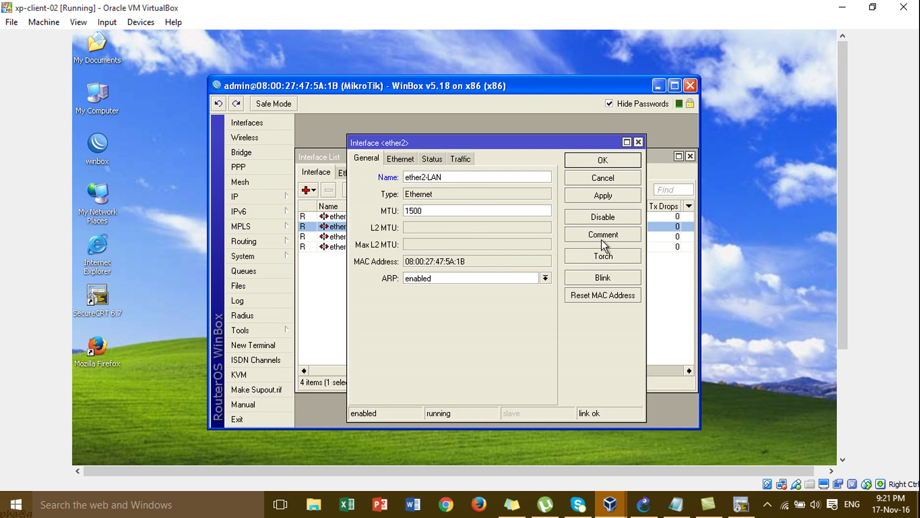
left_click(603, 195)
left_click(601, 161)
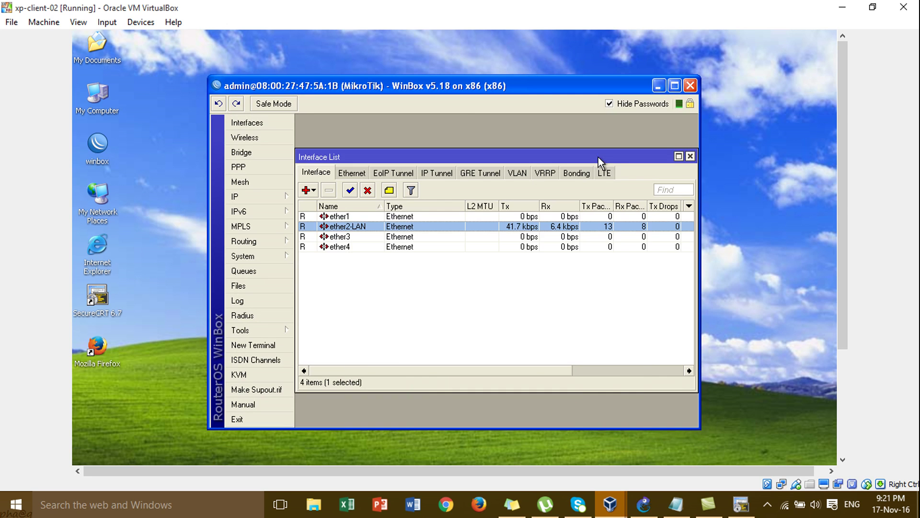
Rename the ether1 interface as ether1-WAN.
double_click(330, 216)
left_click(467, 178)
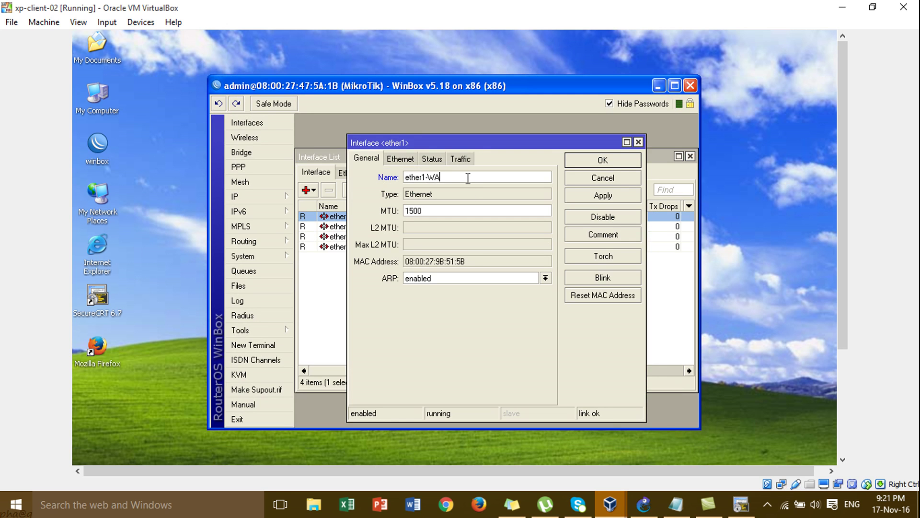
left_click(577, 192)
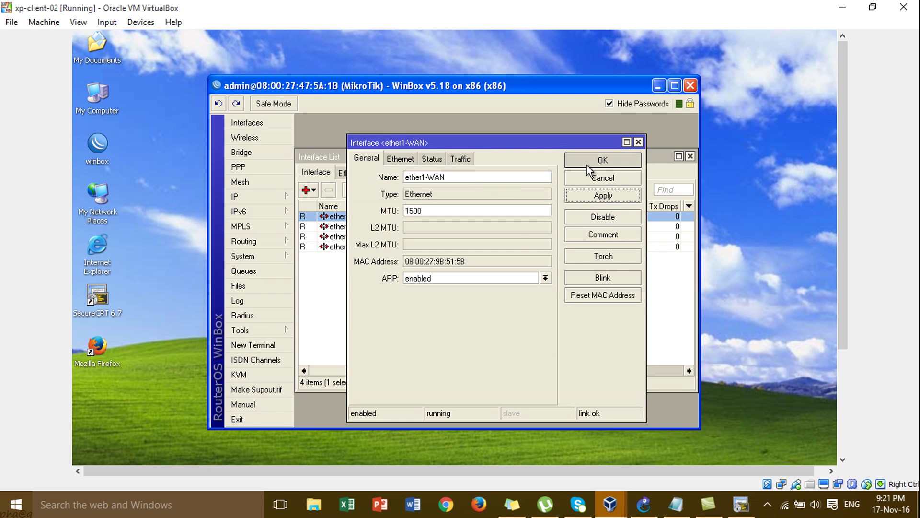
left_click(587, 165)
left_click(240, 197)
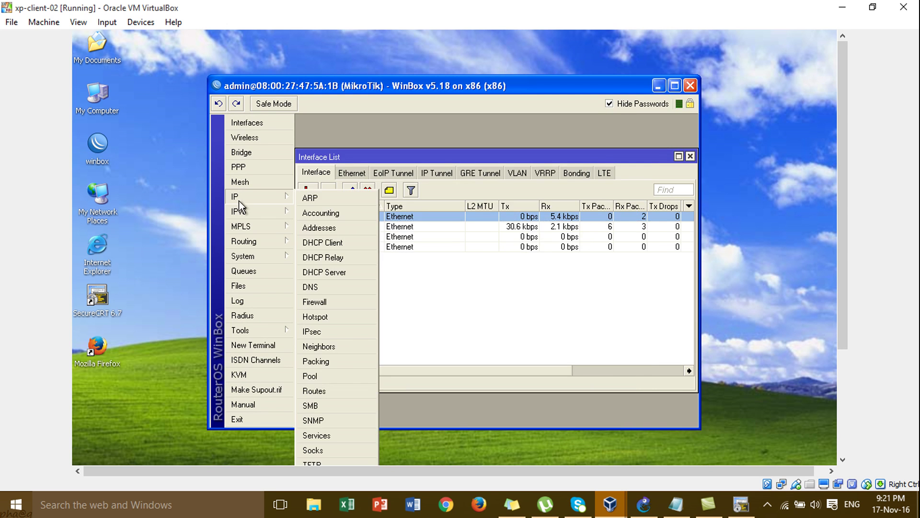
left_click(339, 242)
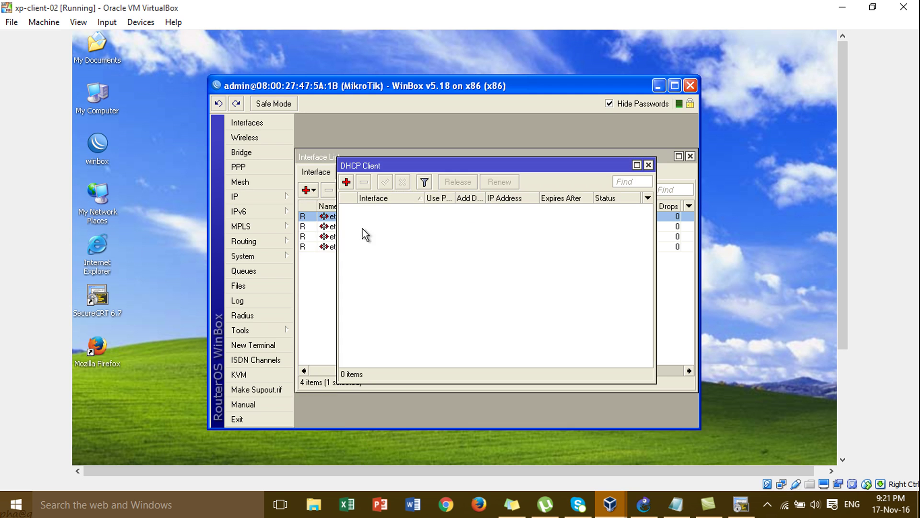
left_click(648, 164)
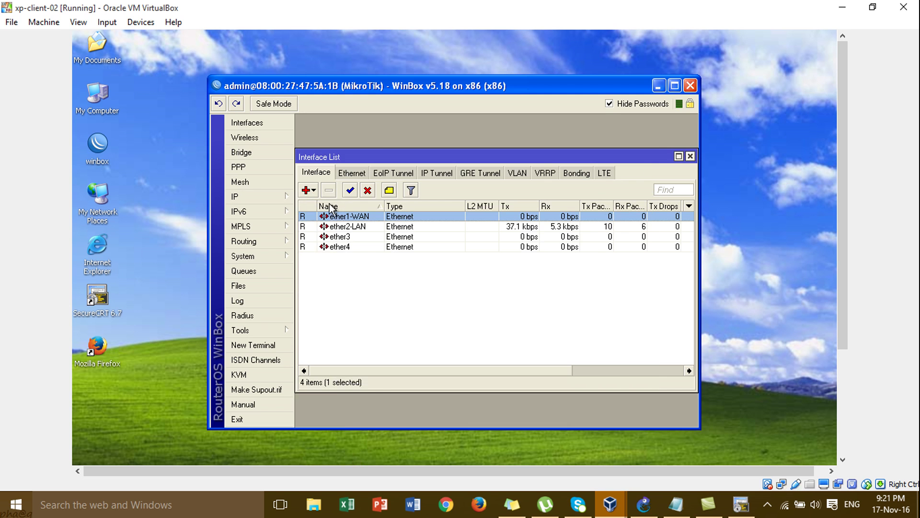
Add the IP address 192.168.1.1/24 on interface ether2-LAN, checking the GNS3 topology for the branch addressing.
left_click(287, 198)
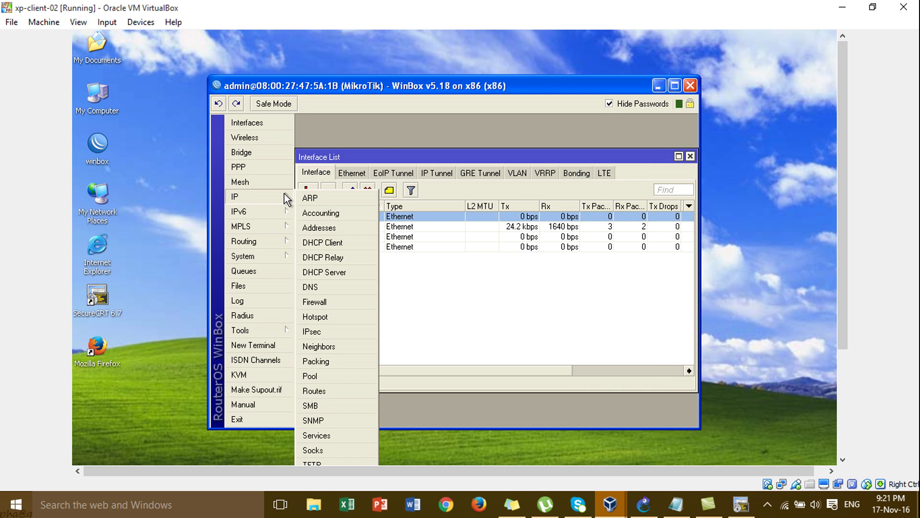
left_click(341, 228)
left_click(416, 218)
left_click(411, 182)
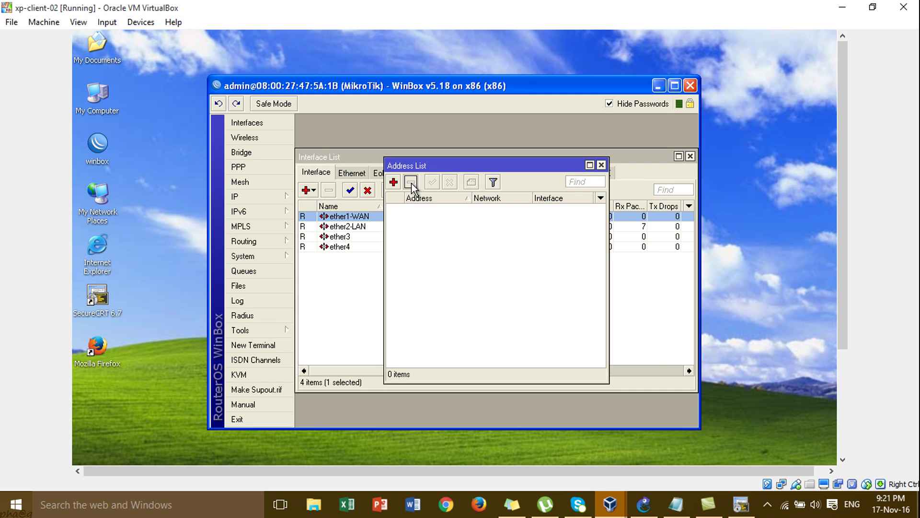
left_click(393, 182)
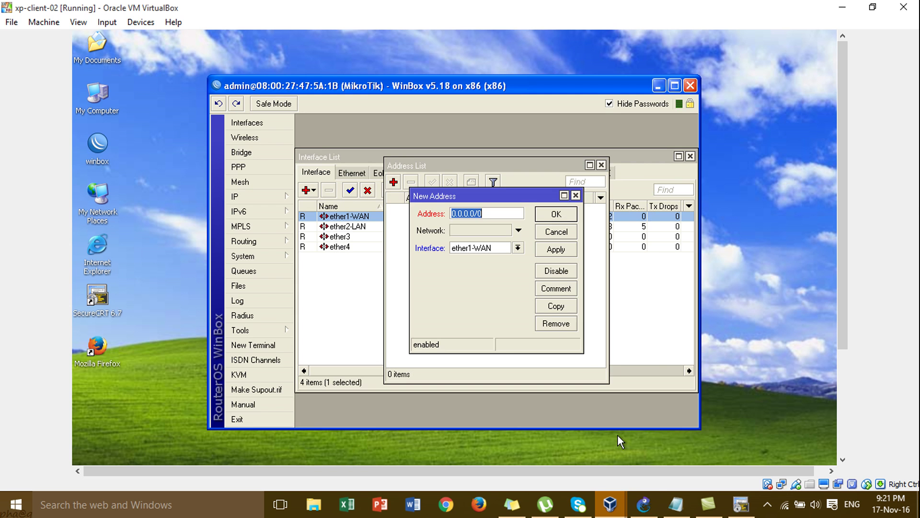
left_click(644, 504)
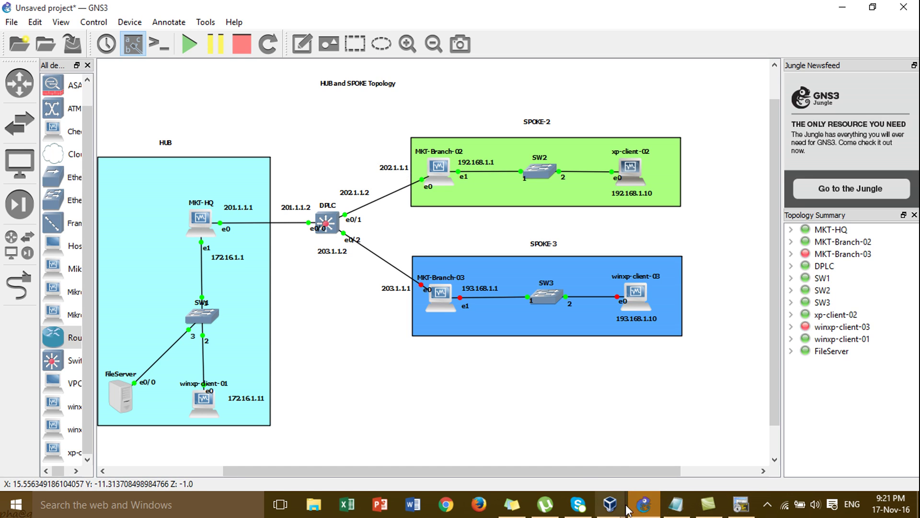
mouse_move(626, 507)
left_click(807, 450)
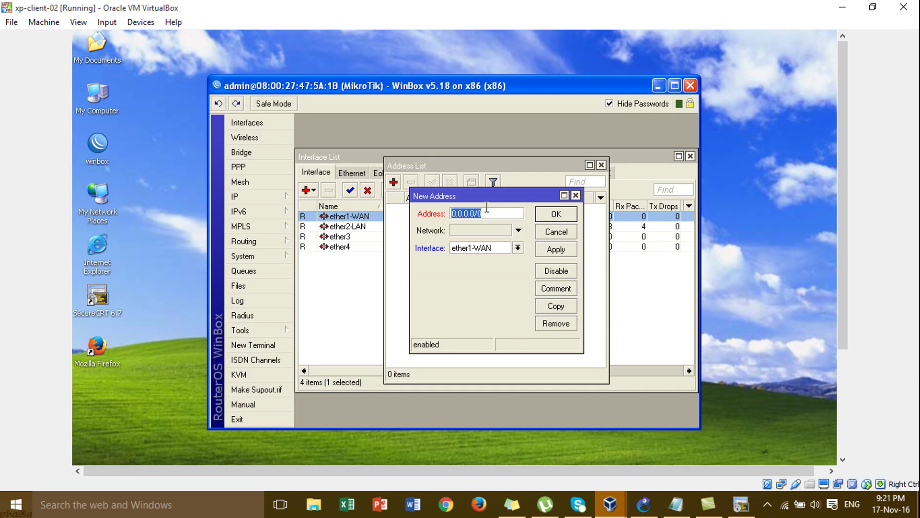
type("192.168.1.1/24")
left_click(517, 248)
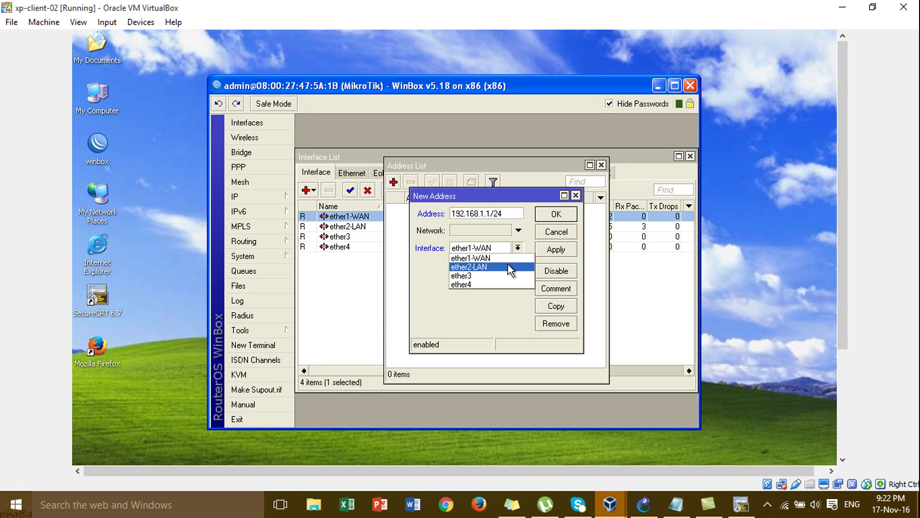
left_click(511, 267)
left_click(553, 250)
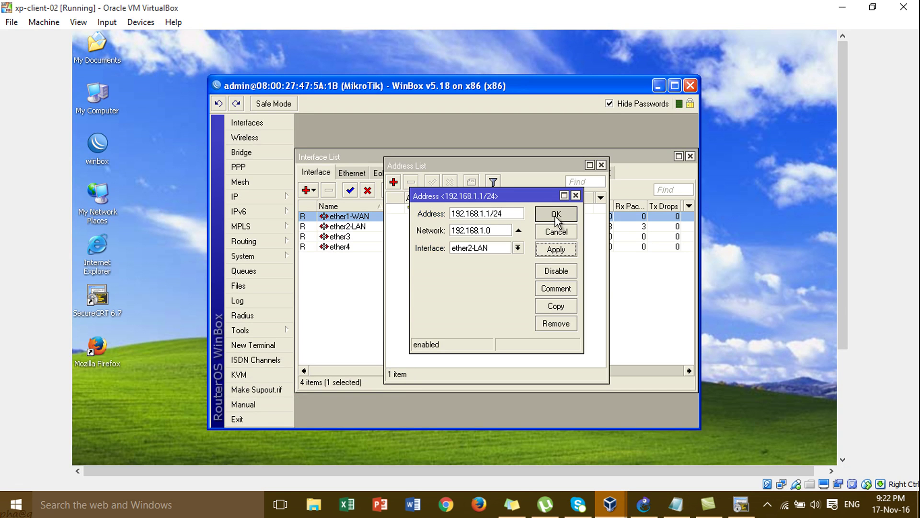
Confirm the LAN address, add the IP address 202.1.1.1/24 on interface ether1-WAN, and close the address list.
left_click(555, 214)
left_click(393, 182)
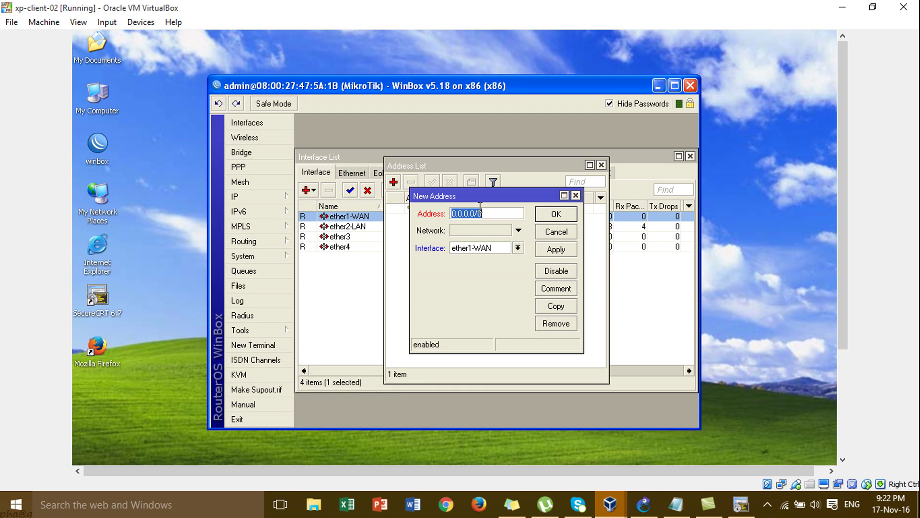
type("202.1.1.1/24")
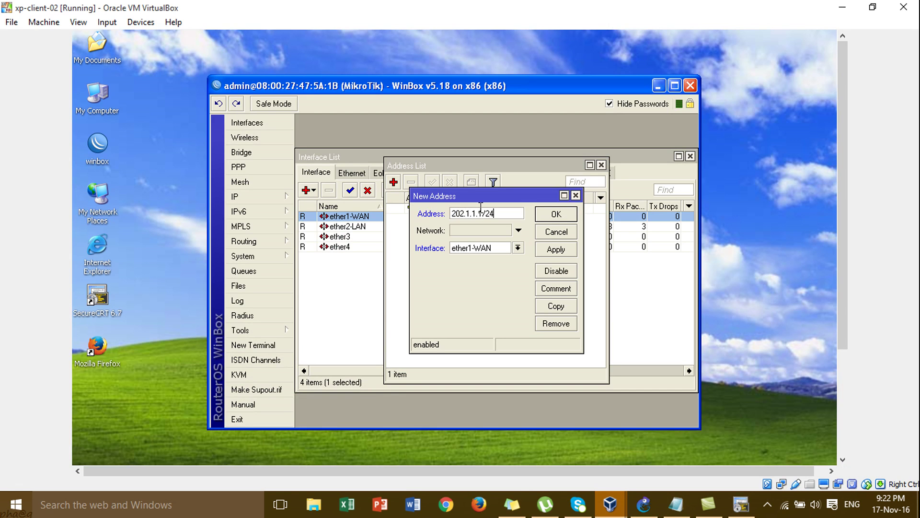
left_click(555, 249)
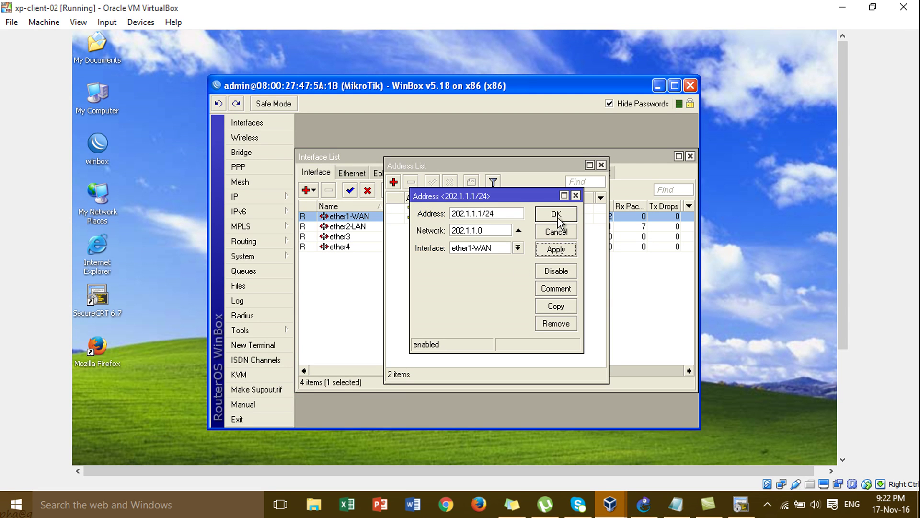
left_click(557, 218)
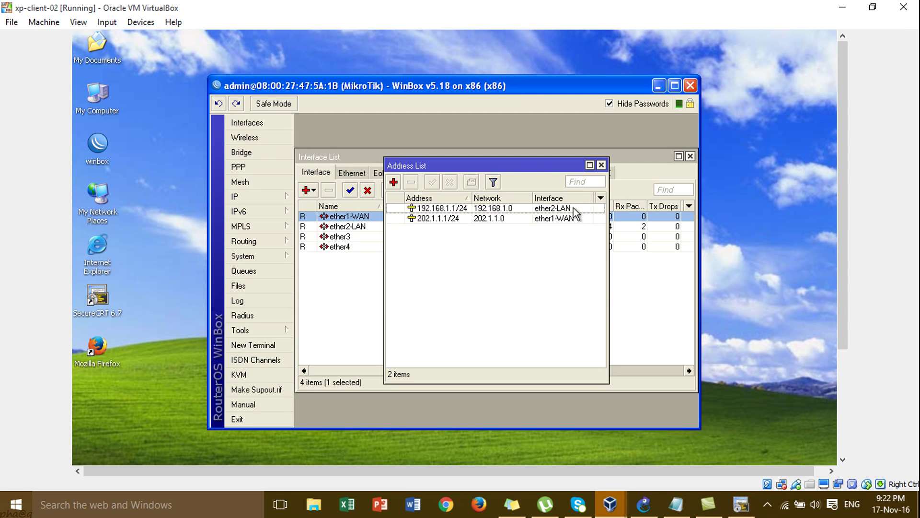
left_click(601, 165)
Check the configuration task list in the GNS3 topology and return to the xp-client-02 machine.
left_click(644, 450)
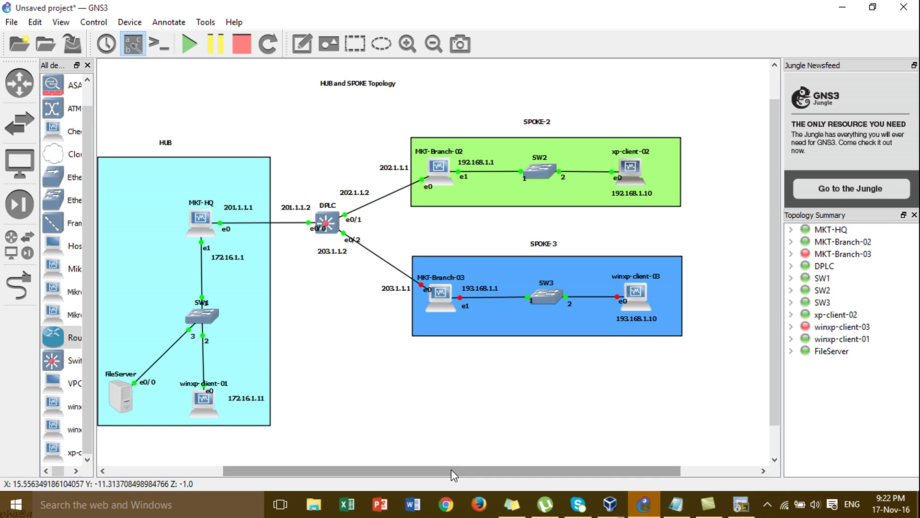
left_click_drag(451, 470, 317, 412)
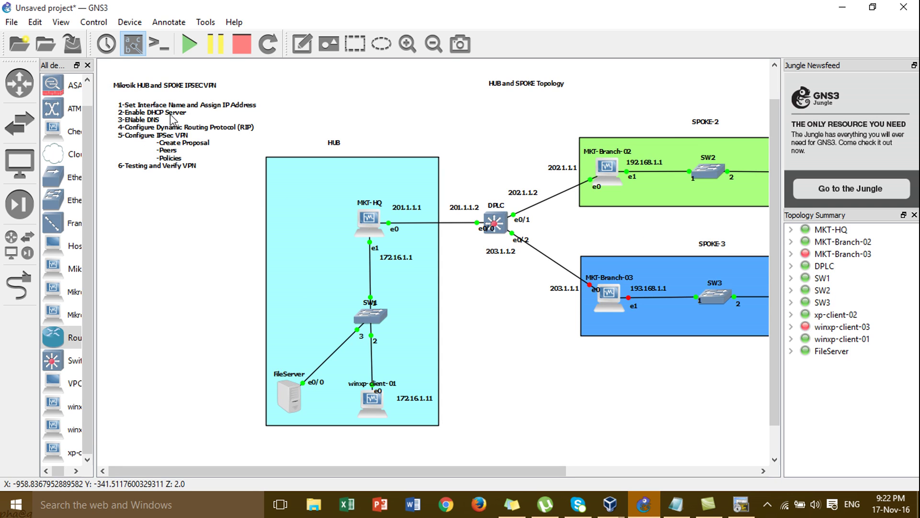
left_click_drag(471, 319, 647, 472)
mouse_move(611, 504)
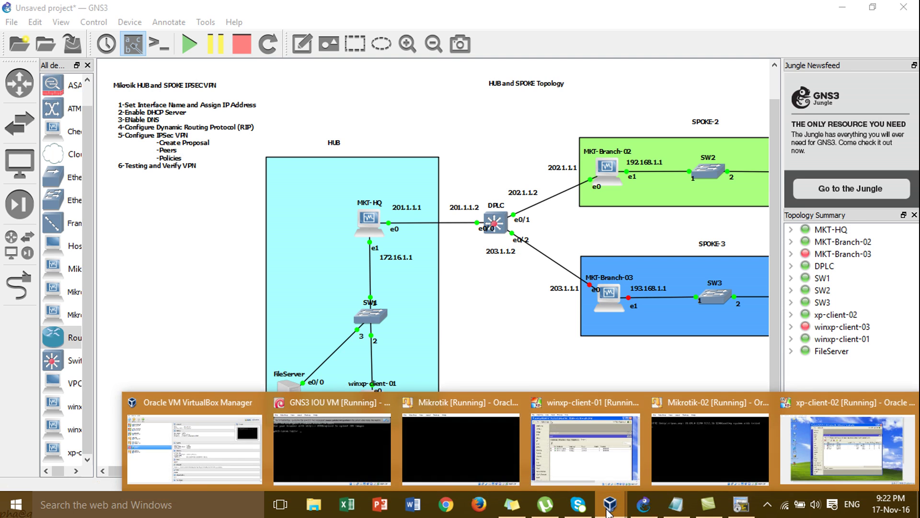
left_click(844, 434)
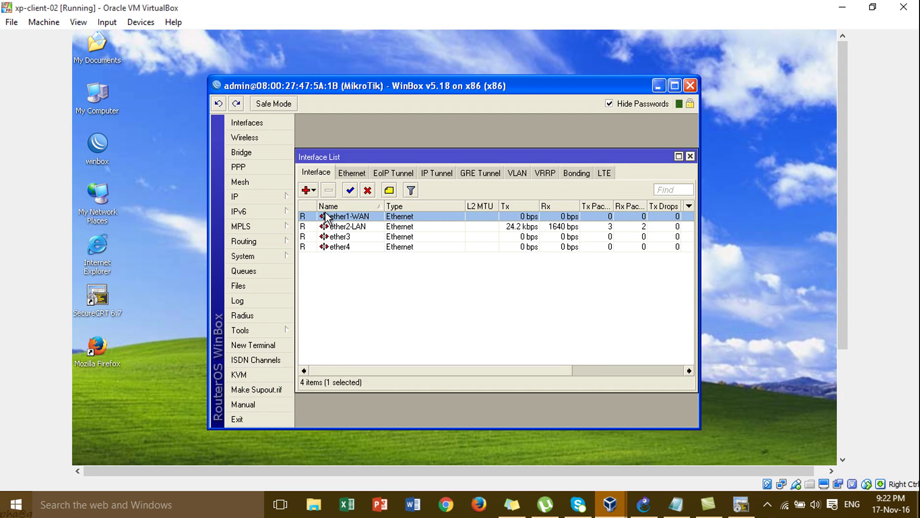
Close the interface list and start a DHCP server setup on ether2-LAN, accepting the proposed address space and gateway.
left_click(690, 157)
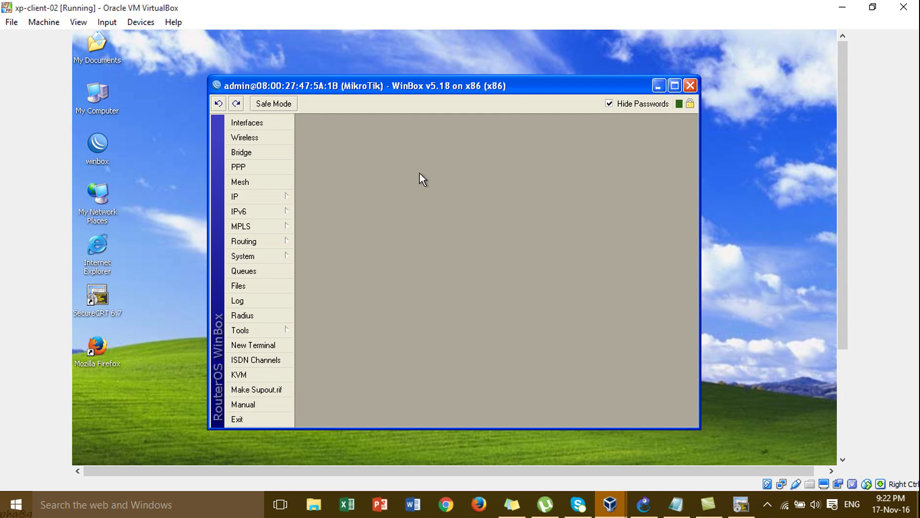
left_click(283, 202)
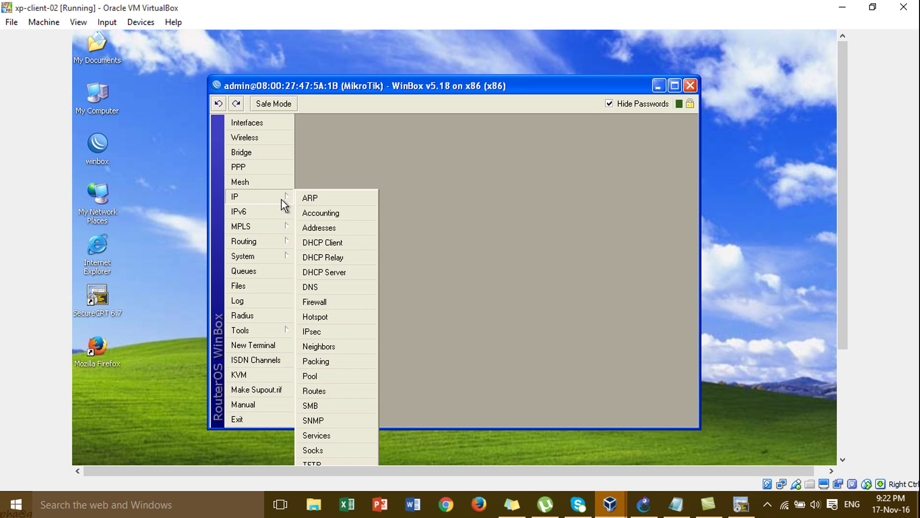
left_click(350, 275)
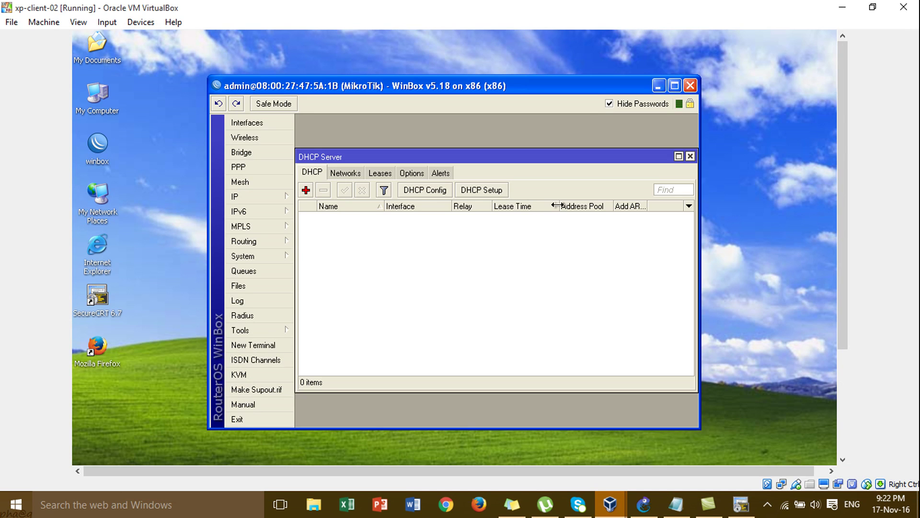
left_click(493, 195)
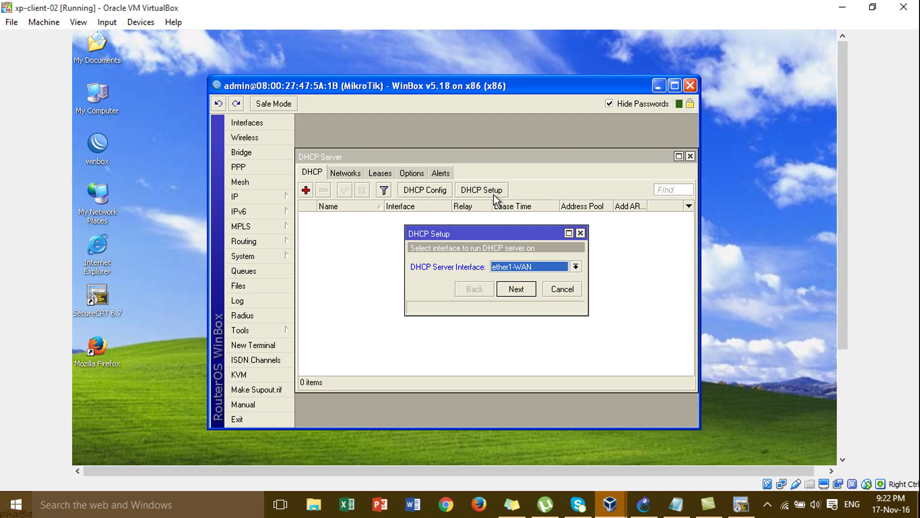
left_click(529, 267)
left_click(530, 285)
left_click(516, 289)
left_click(516, 289)
left_click(516, 289)
Change the DHCP pool to start at 192.168.1.10 and replace the end address of the range.
key("End")
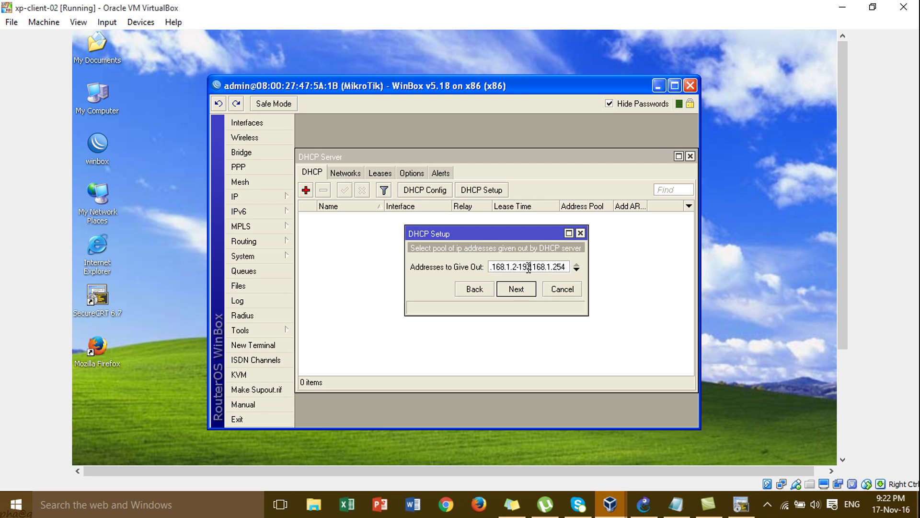
key("BackSpace")
type("10")
key("BackSpace")
key("BackSpace")
key("BackSpace")
type("10")
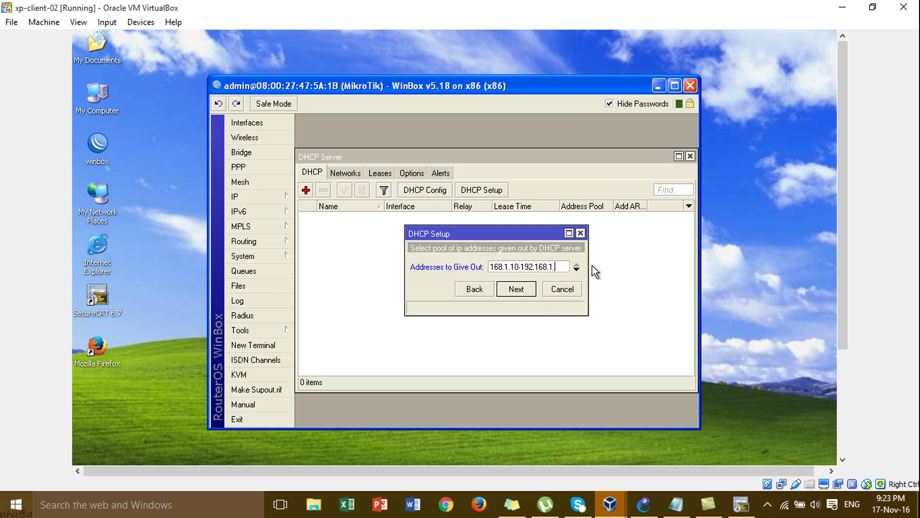
Set the DHCP DNS server to 8.8.8.8, accept the proposed lease time, and finish the DHCP setup.
left_click(516, 290)
double_click(525, 266)
type("8.8.8.8")
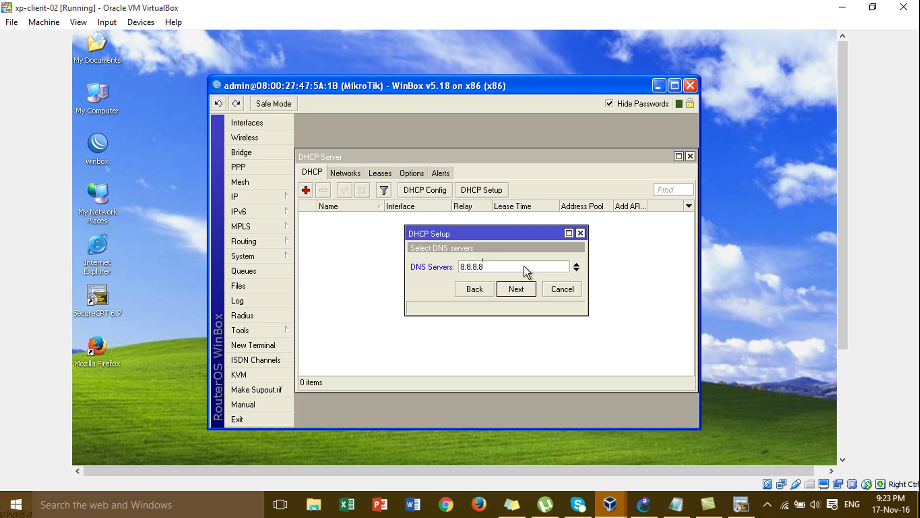
left_click(523, 287)
left_click(522, 289)
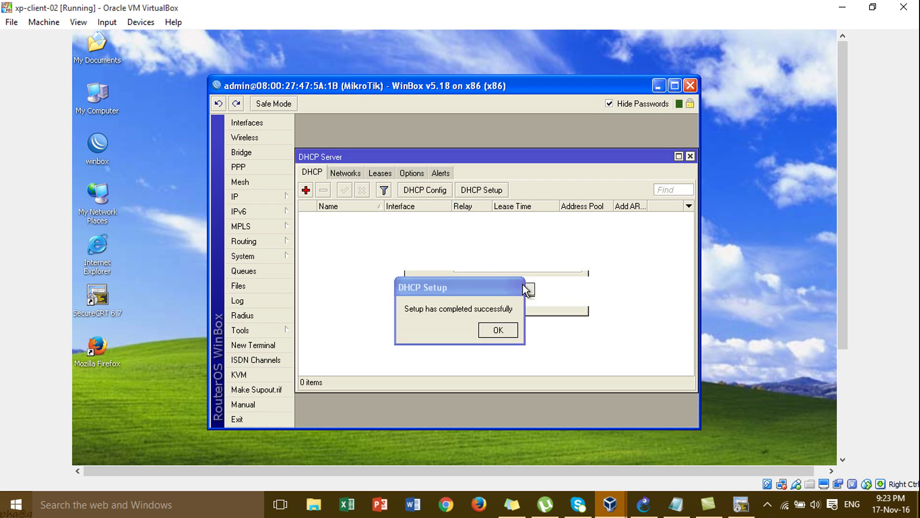
left_click(510, 333)
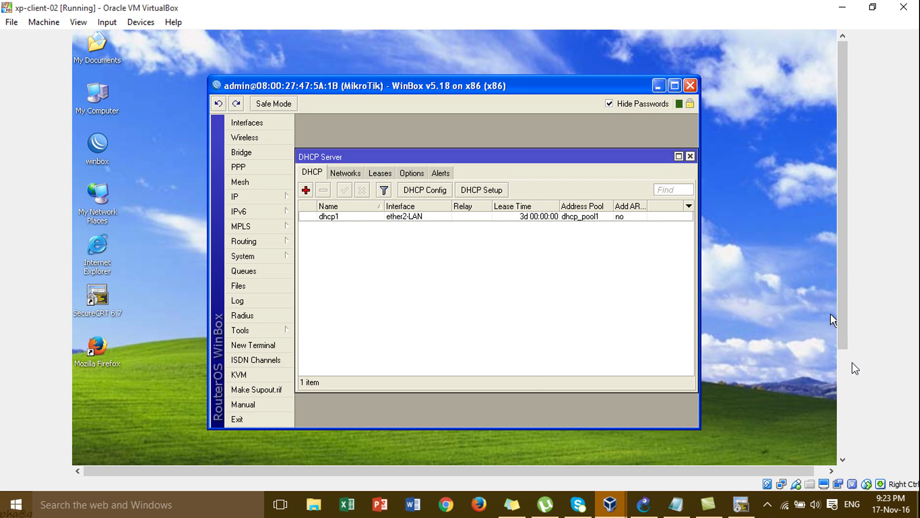
Open the Windows XP client's Local Area Connection status and repair the connection to obtain an address from the DHCP server.
left_click(844, 380)
double_click(774, 455)
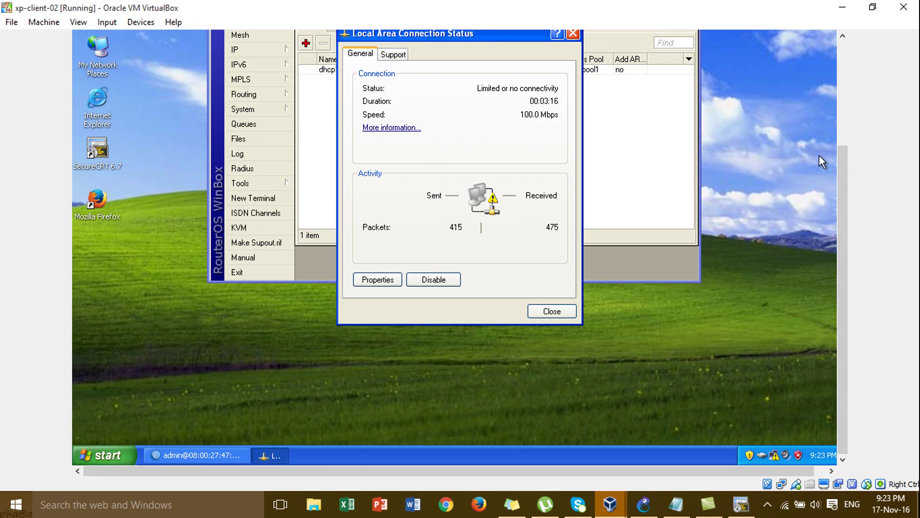
left_click(844, 131)
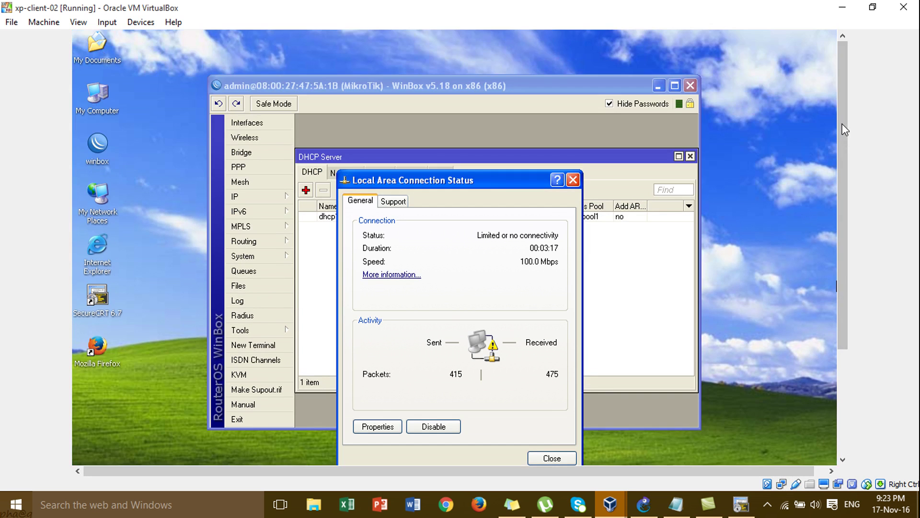
left_click(405, 201)
left_click(527, 323)
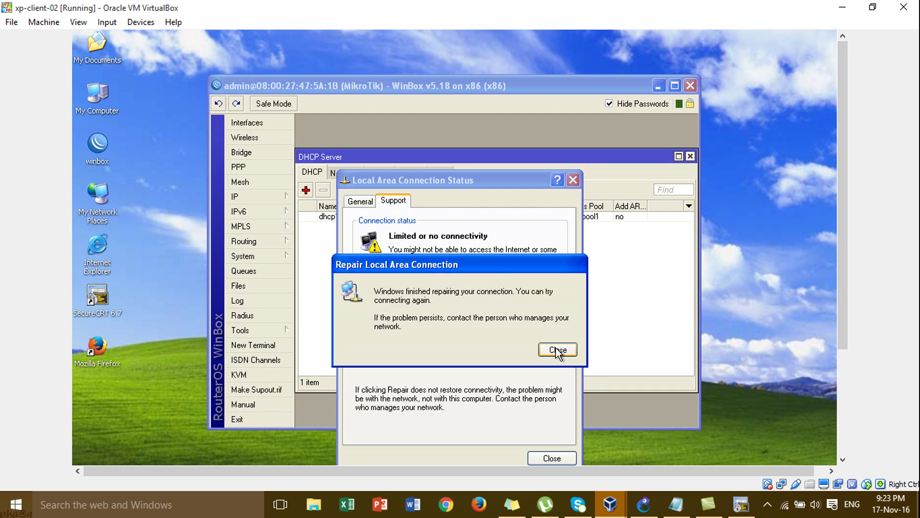
left_click(557, 351)
Check the client's DHCP-assigned IP address, subnet mask and gateway, and close the connection status.
left_click(366, 204)
left_click(382, 202)
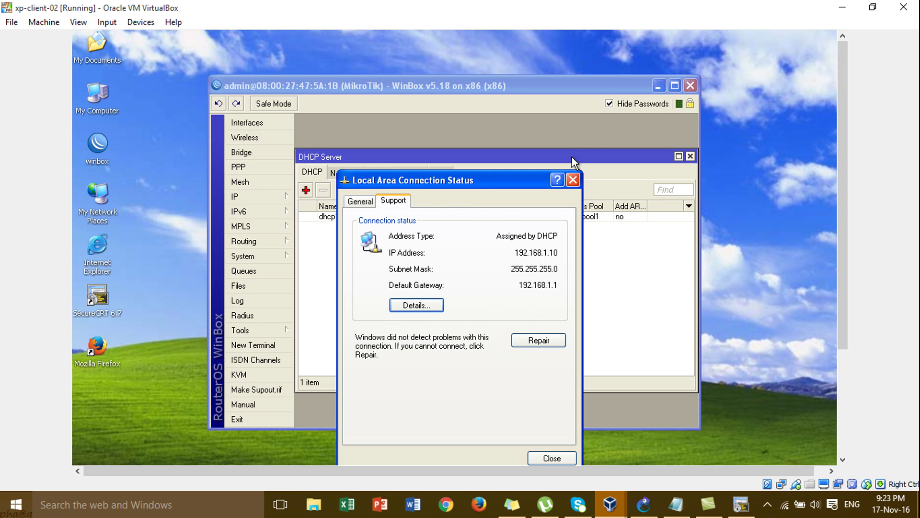
left_click(573, 179)
Review the GNS3 topology and task list for the next configuration task, and go back to WinBox on xp-client-02.
left_click(644, 505)
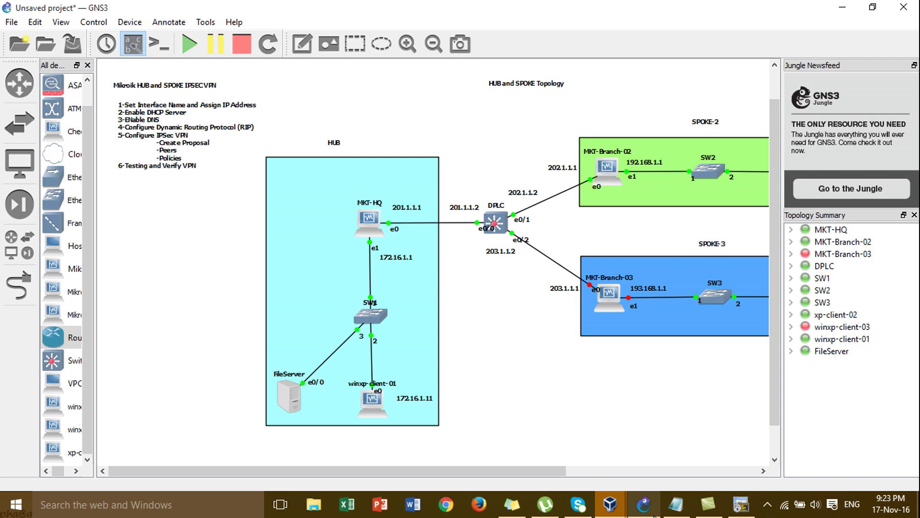
left_click_drag(555, 473, 643, 455)
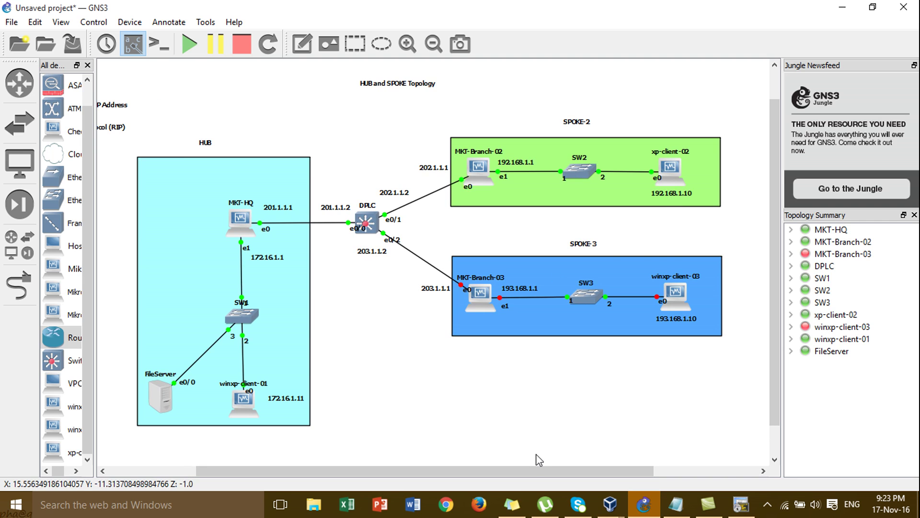
left_click_drag(536, 468, 452, 437)
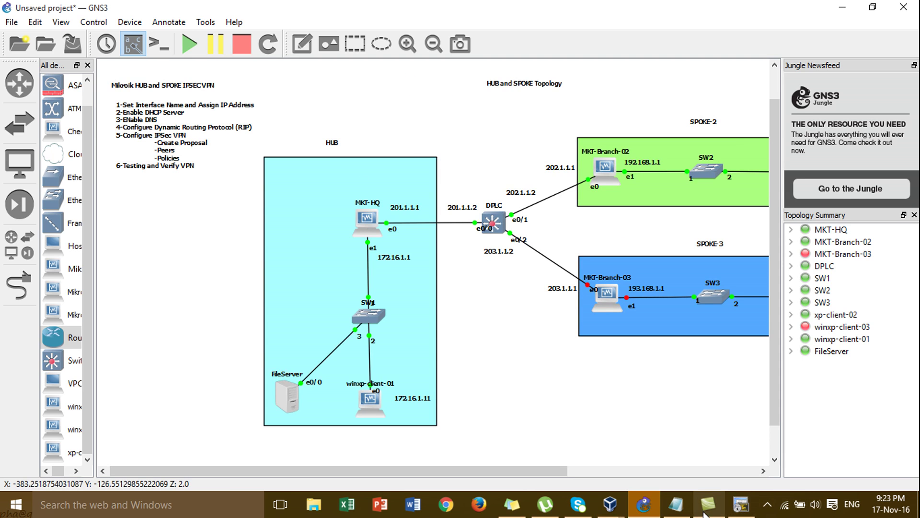
mouse_move(610, 504)
left_click(822, 431)
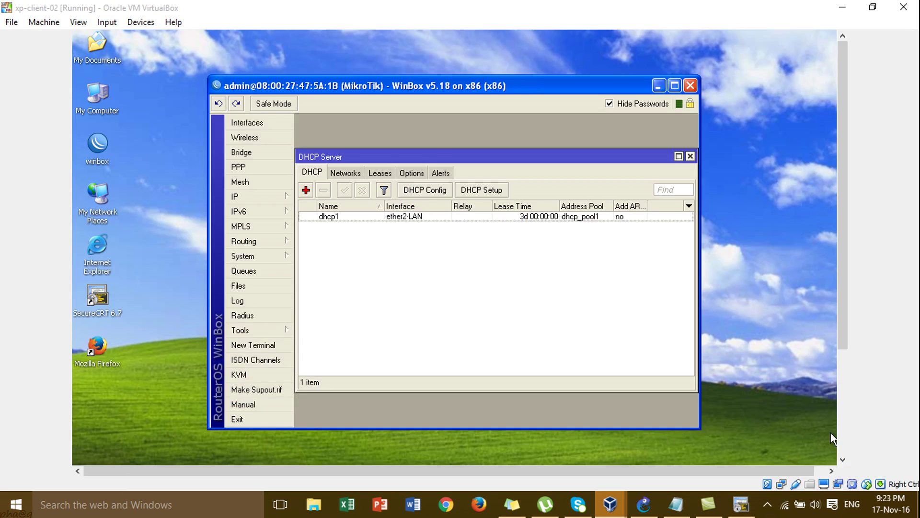
Set the DNS server in the router's DNS settings to 8.8.8.8 and apply the change.
left_click(244, 194)
left_click(355, 287)
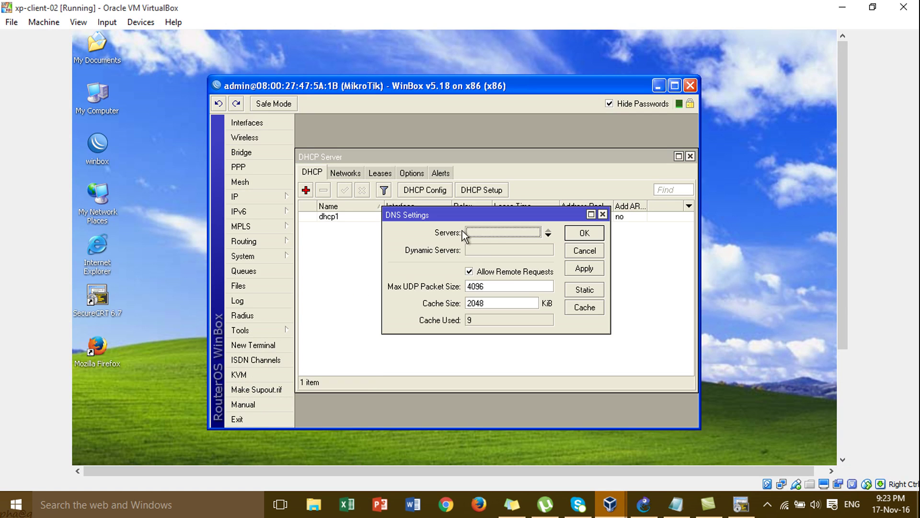
left_click(490, 233)
type("8.8.")
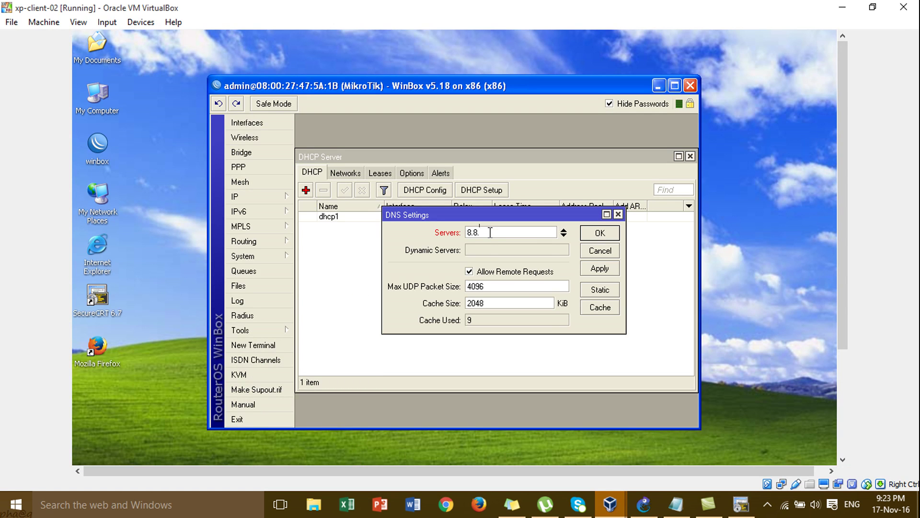
left_click(586, 269)
left_click(601, 233)
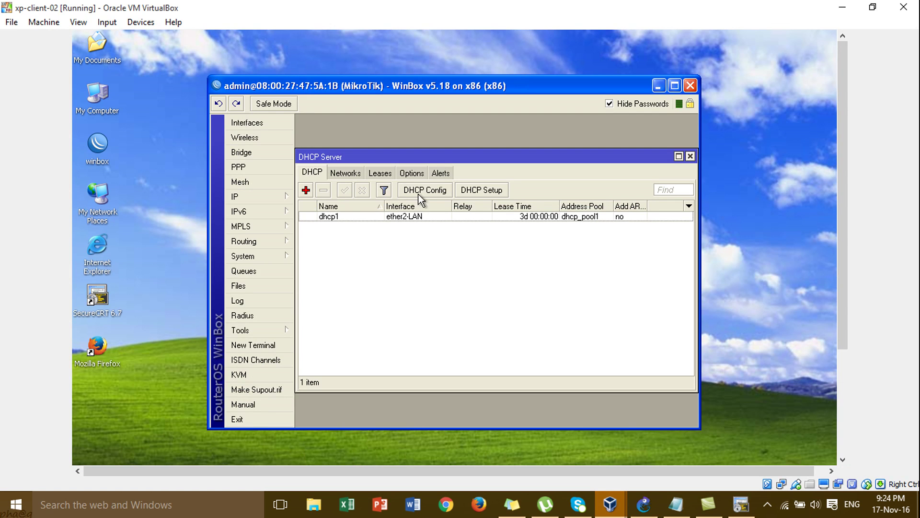
Open the router's RIP configuration and add a RIP interface entry for all interfaces with Receive and Send set to v2.
left_click(272, 201)
left_click(267, 243)
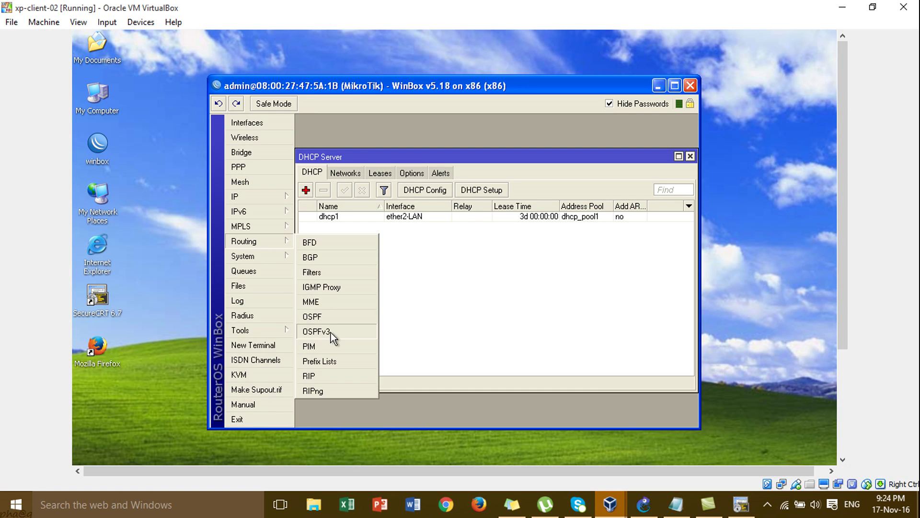
left_click(332, 373)
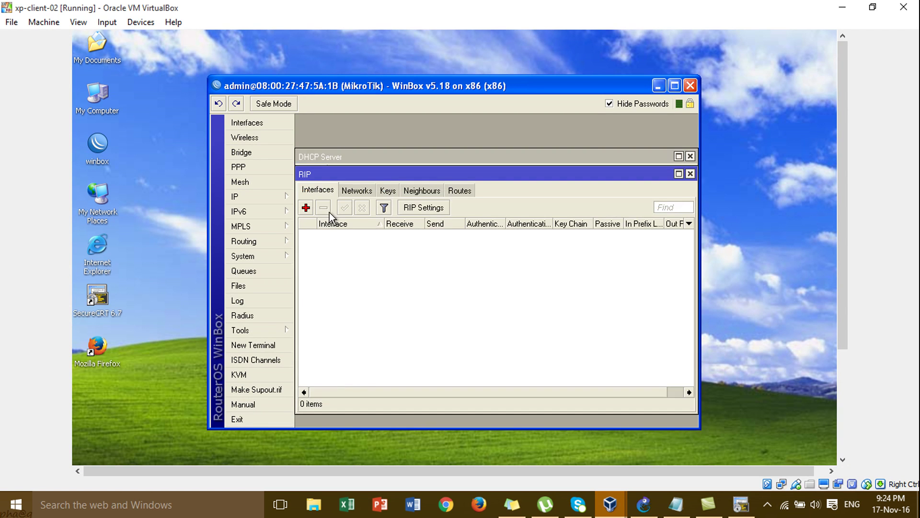
left_click(306, 208)
left_click(488, 186)
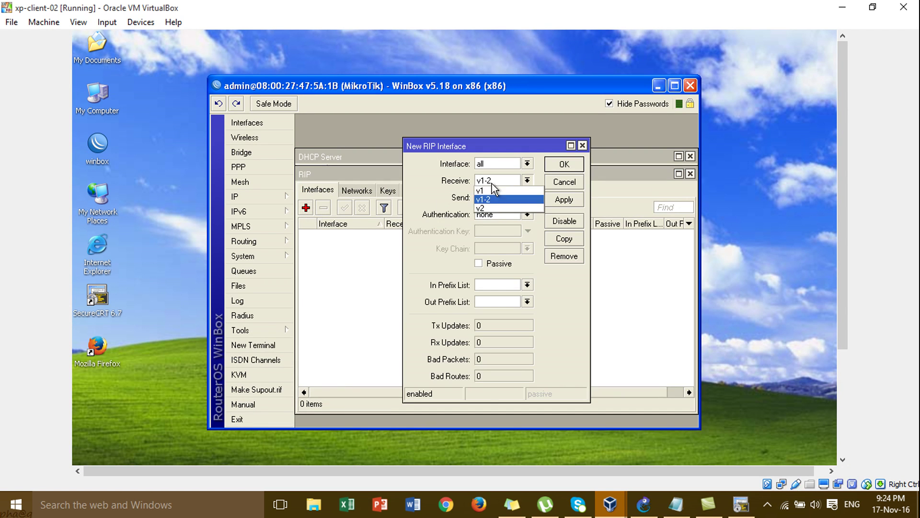
left_click(507, 211)
left_click(511, 199)
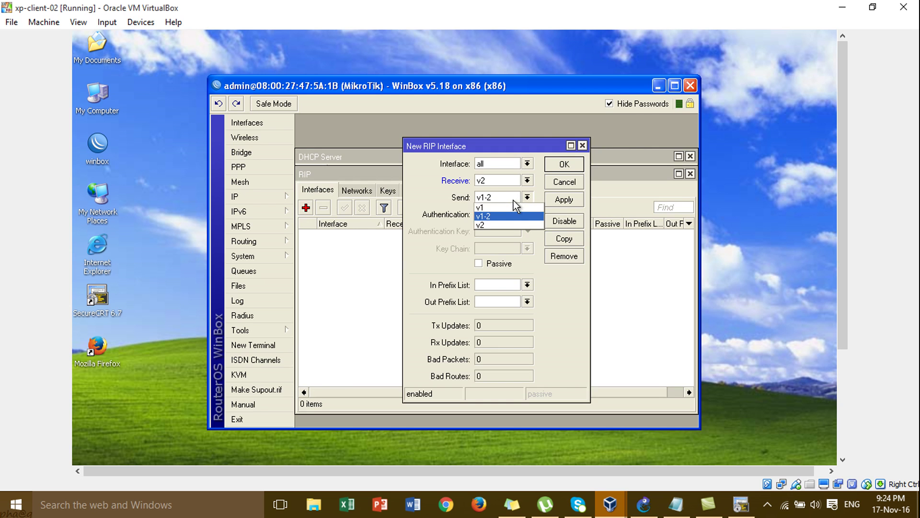
left_click(508, 225)
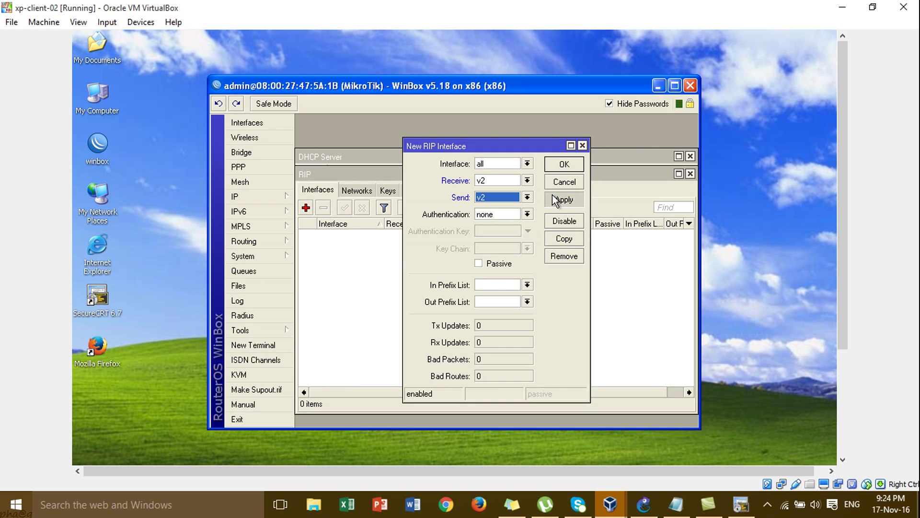
left_click(556, 200)
left_click(566, 165)
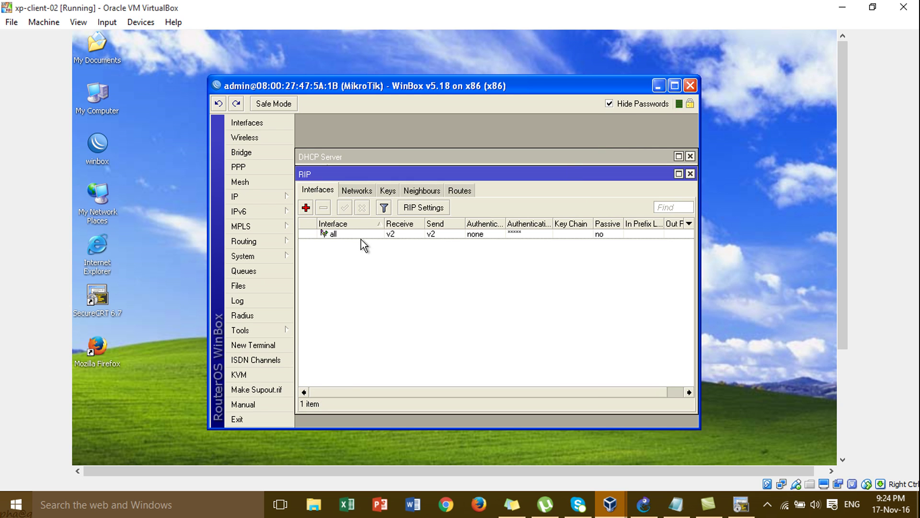
Add 192.168.1.0/24 as a RIP network and confirm the entry.
left_click(359, 192)
left_click(306, 208)
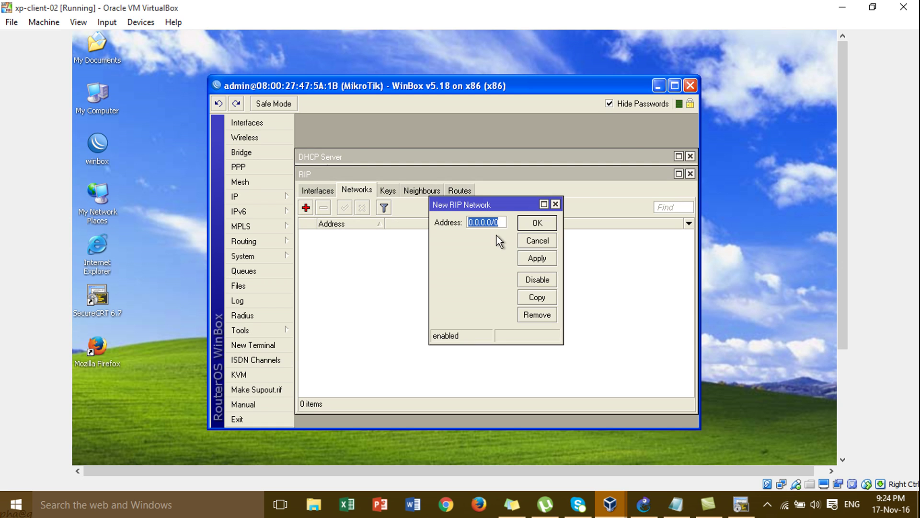
type("192.168.1")
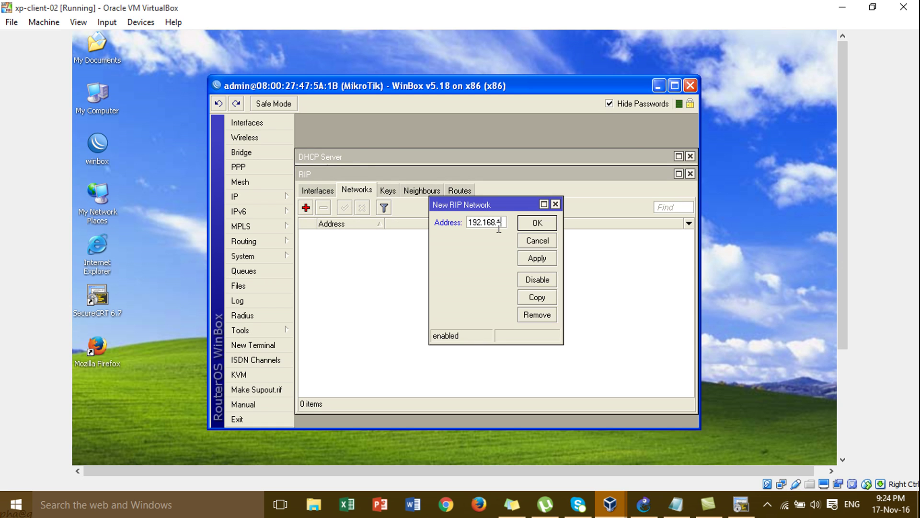
type(".0/24")
left_click(532, 258)
left_click(536, 226)
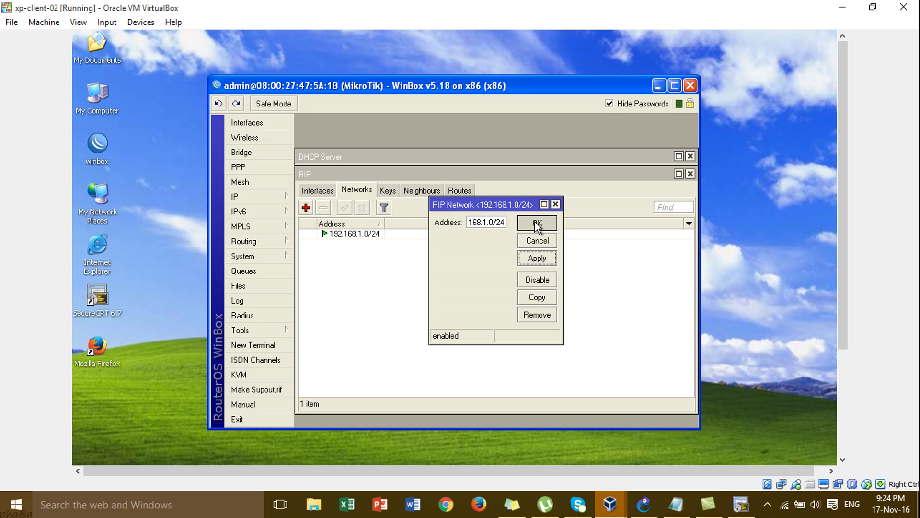
Check Branch-02's WAN addressing in the GNS3 topology, return to WinBox on xp-client-02 and add 202.1.1.0/24 as a RIP network.
left_click(655, 508)
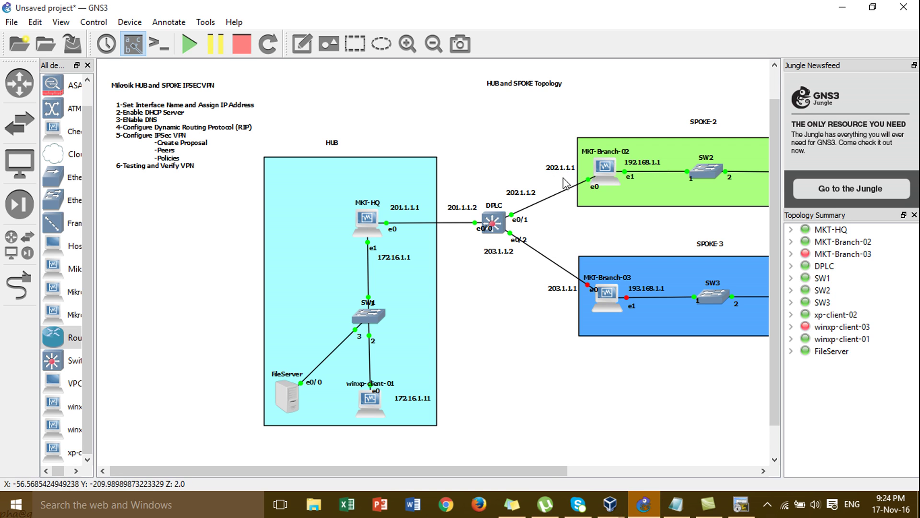
left_click(610, 503)
left_click(793, 438)
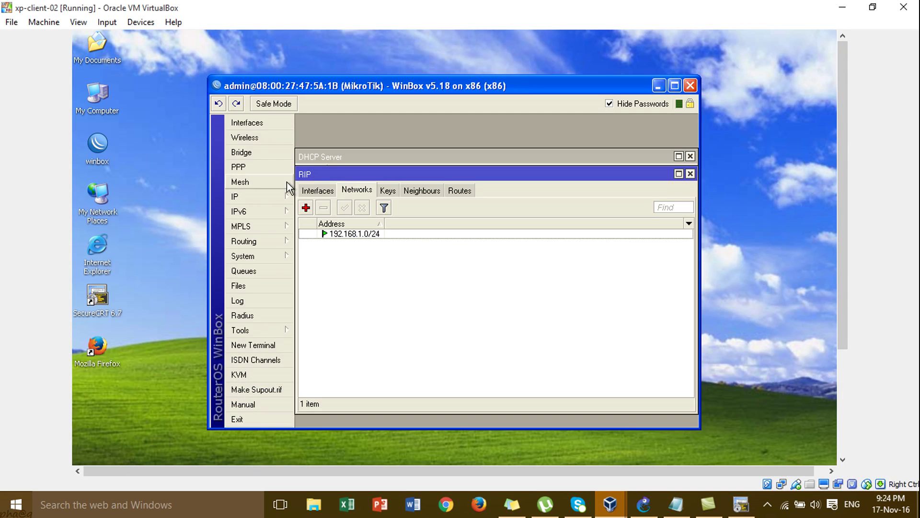
left_click(306, 208)
type("202.1..1")
type(".0/")
type("24")
left_click(528, 260)
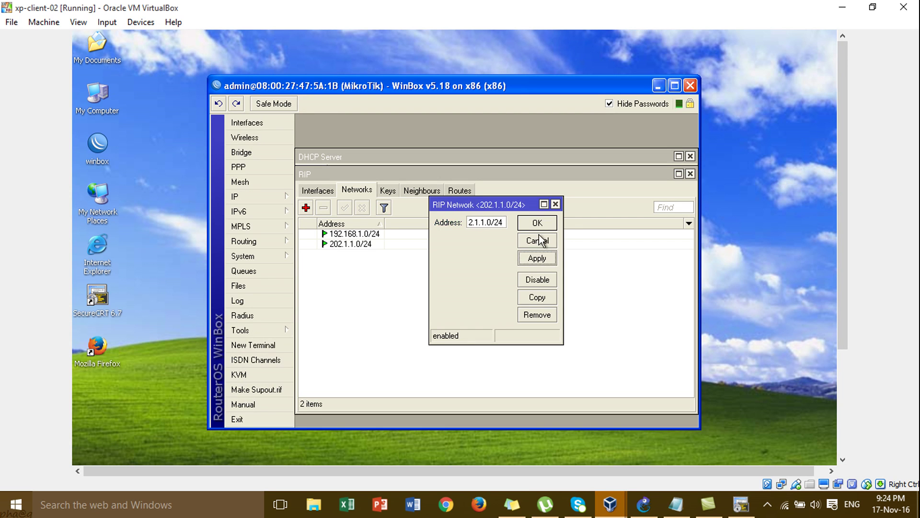
left_click(540, 225)
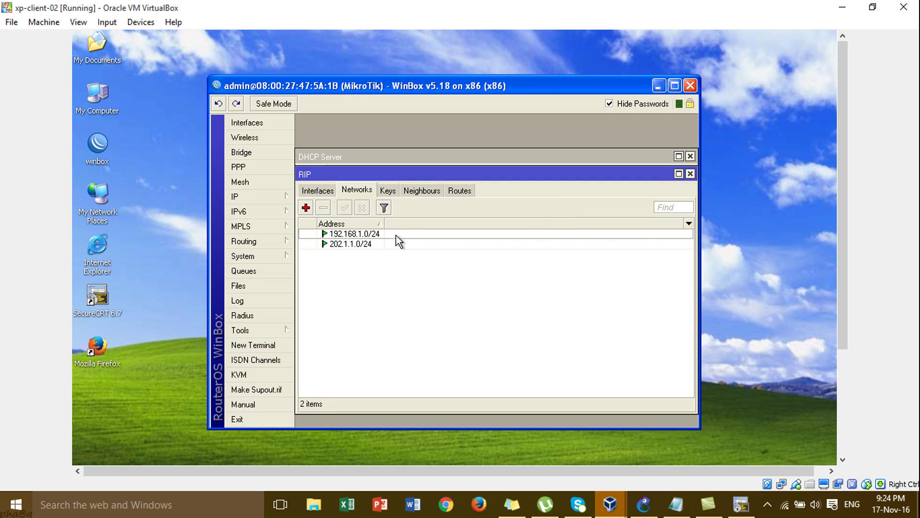
Review the RIP routes, interfaces, networks, keys and neighbours to check the router's RIP configuration.
left_click(464, 190)
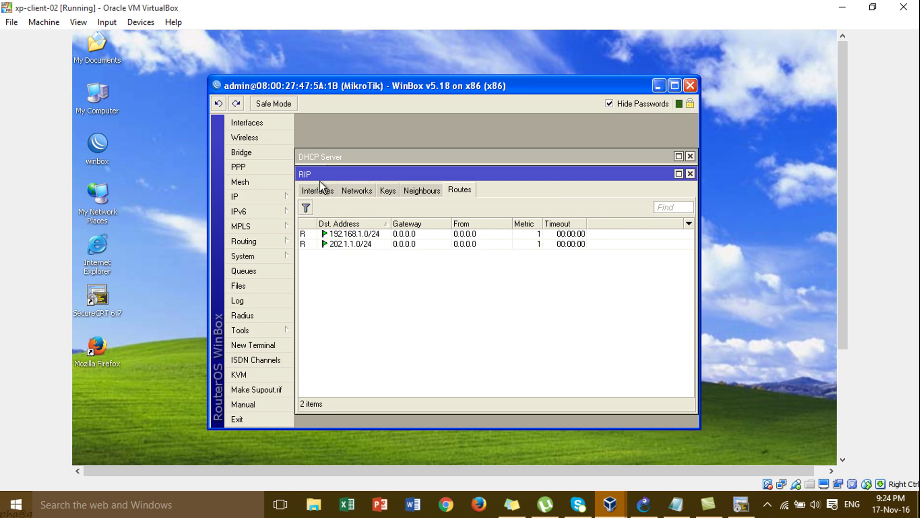
left_click(321, 188)
left_click(468, 192)
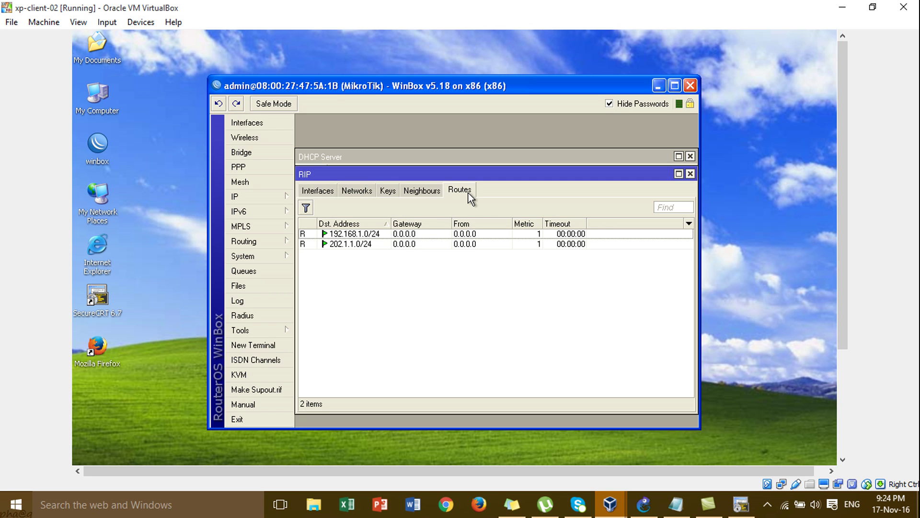
left_click(410, 193)
left_click(389, 191)
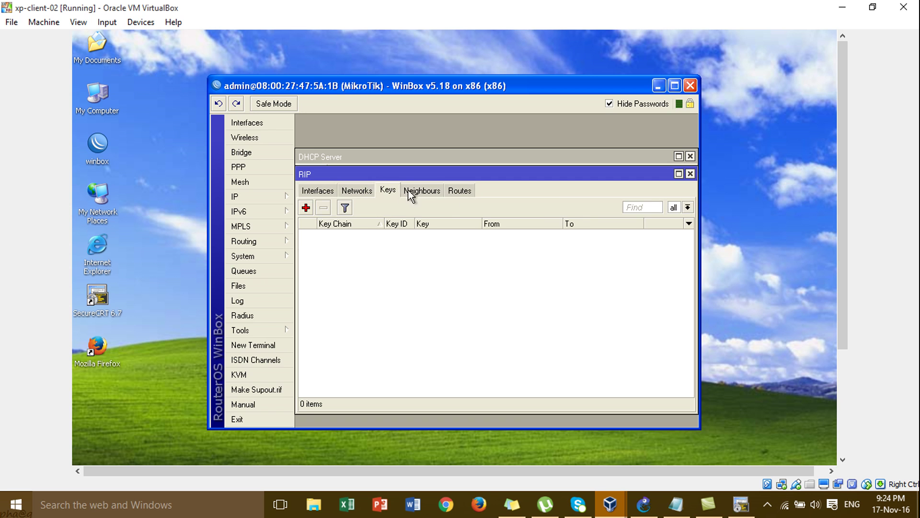
left_click(465, 197)
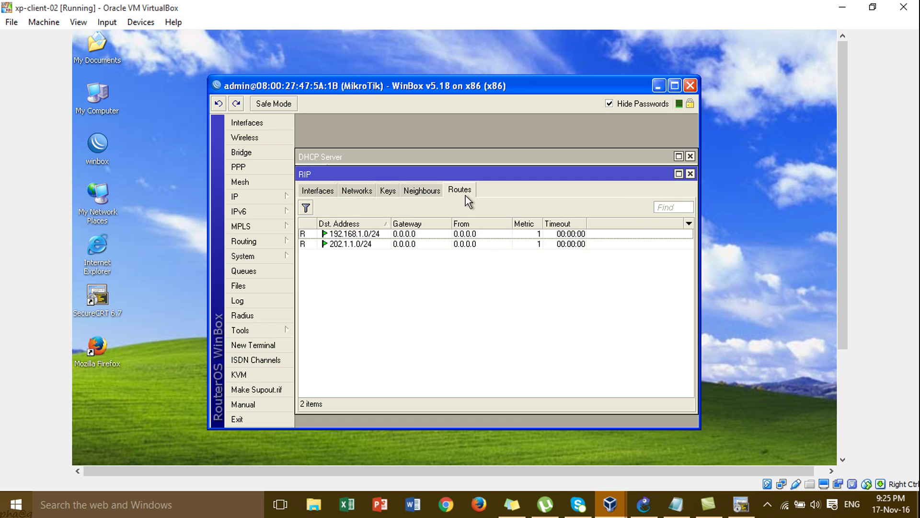
left_click(370, 189)
left_click(329, 192)
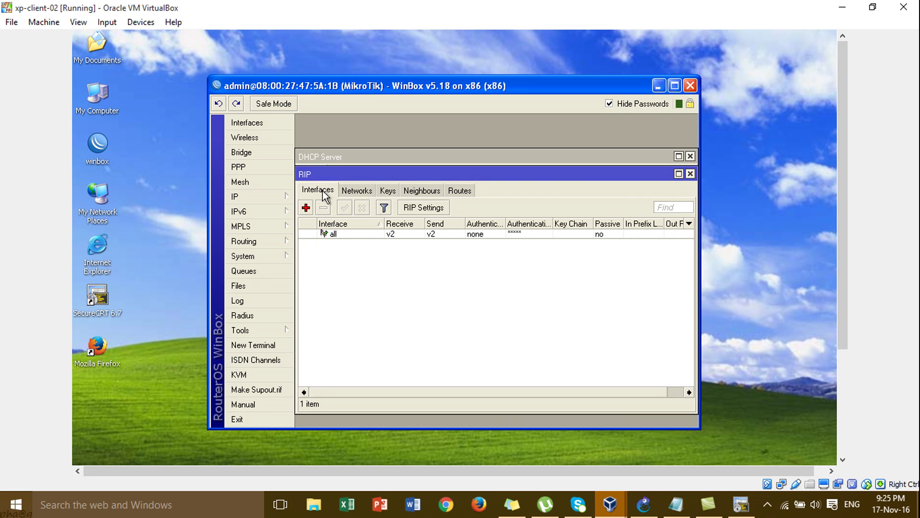
left_click(448, 190)
left_click(439, 191)
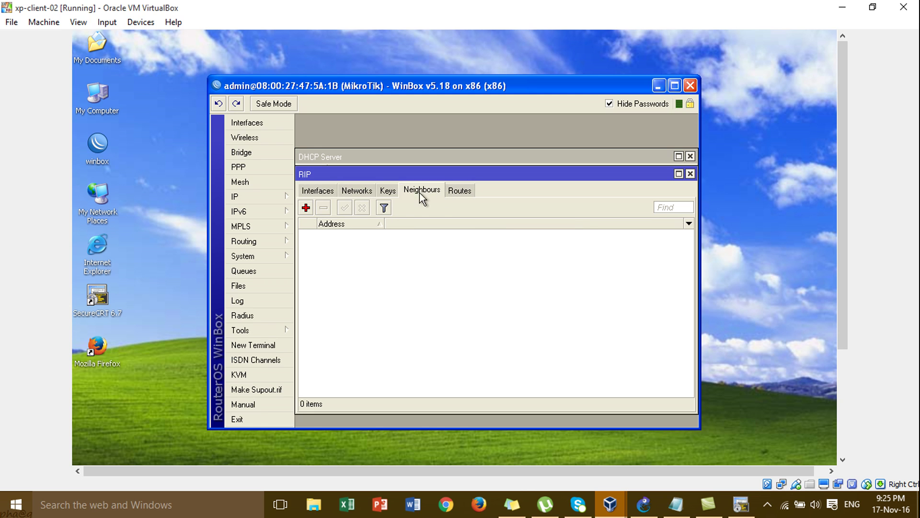